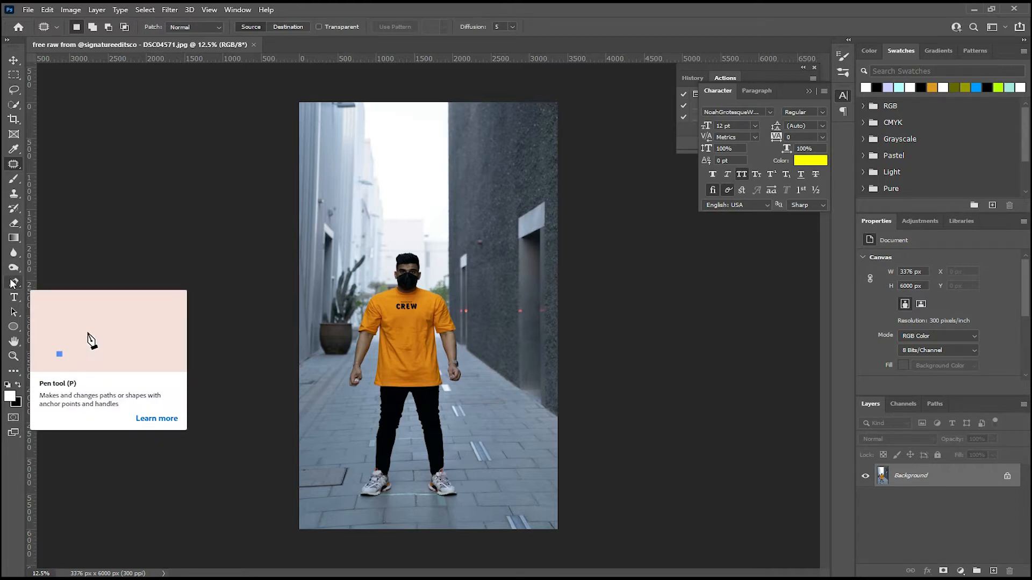
Activate the Pen tool in Path mode, ready for tracing around the man's head.
click(13, 284)
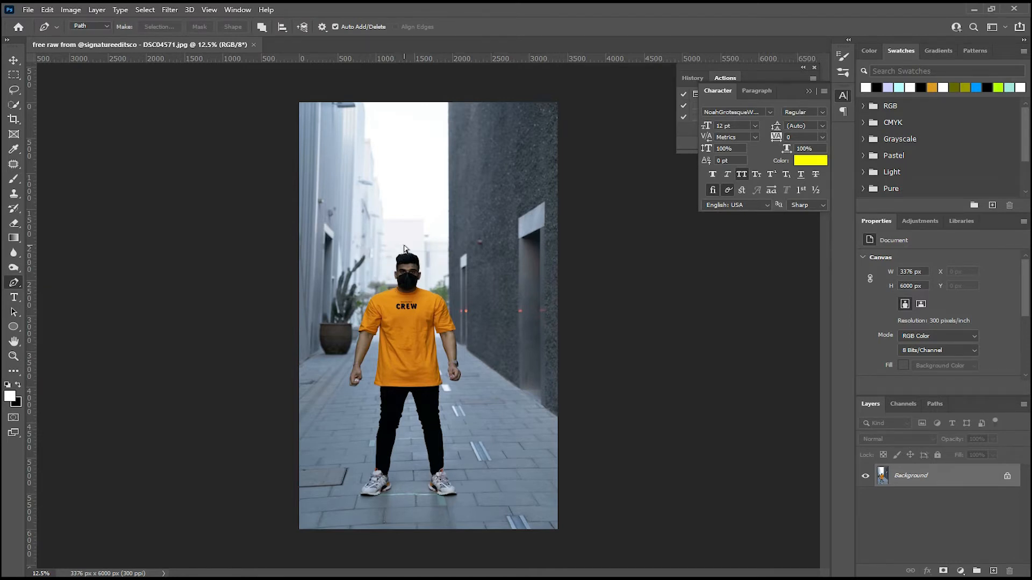
key(ctrl+plus)
key(ctrl+plus)
key(ctrl+plus)
drag(428, 166, 420, 257)
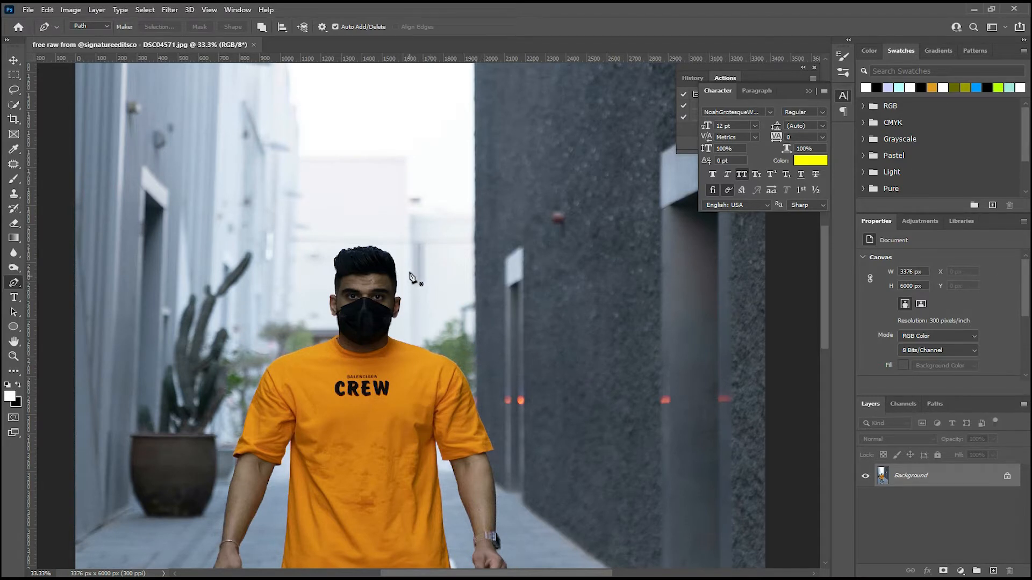
key(ctrl+plus)
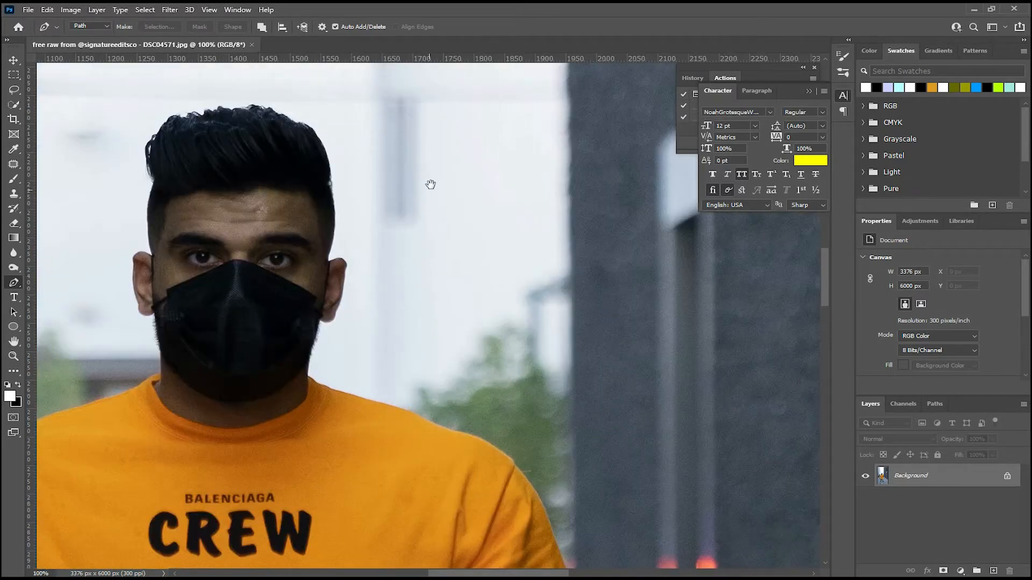
key(ctrl+plus)
drag(400, 325, 429, 318)
drag(400, 205, 409, 170)
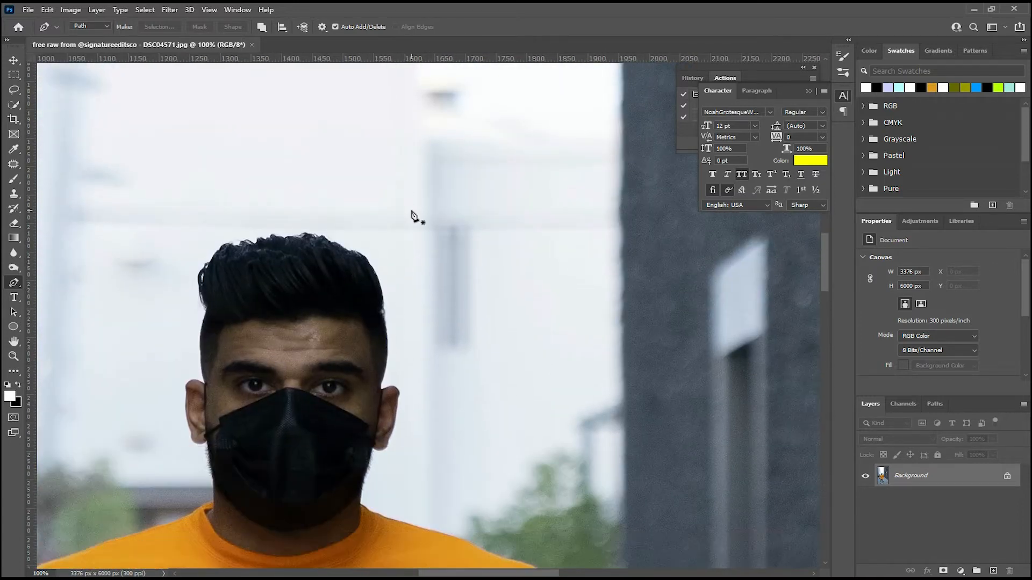
Try a path of straight segments in the empty area beside the man's head and undo it.
click(409, 206)
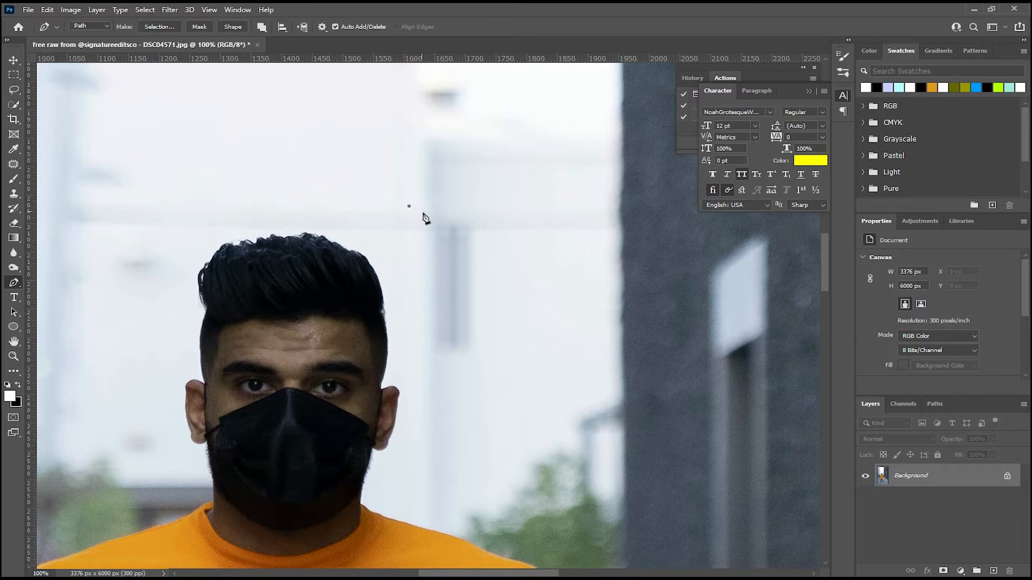
click(490, 272)
click(504, 320)
key(ctrl+plus)
key(ctrl+plus)
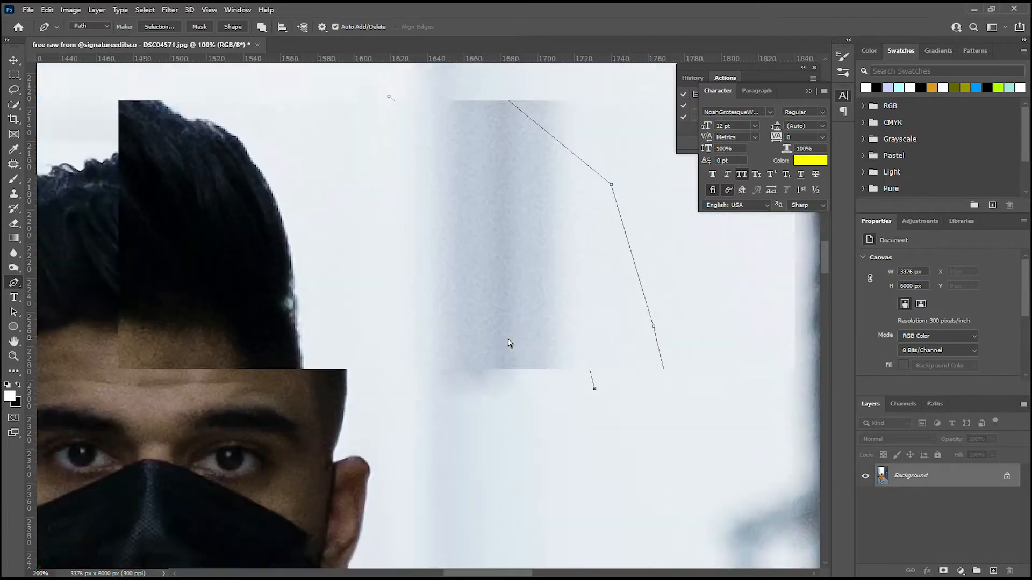
scroll(456, 393, up, 5)
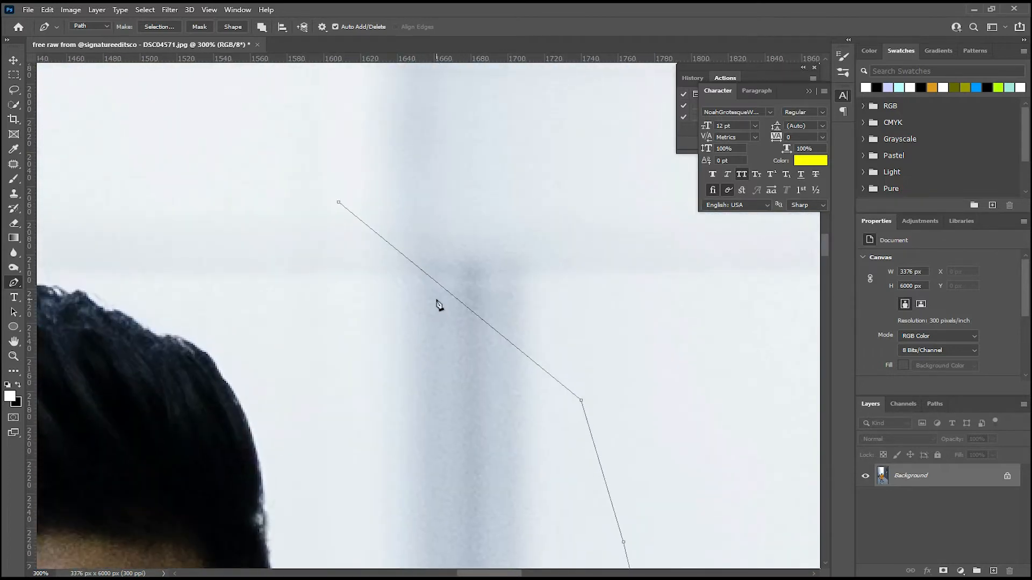
mouse_move(424, 275)
mouse_down()
mouse_move(429, 254)
mouse_move(424, 261)
mouse_up()
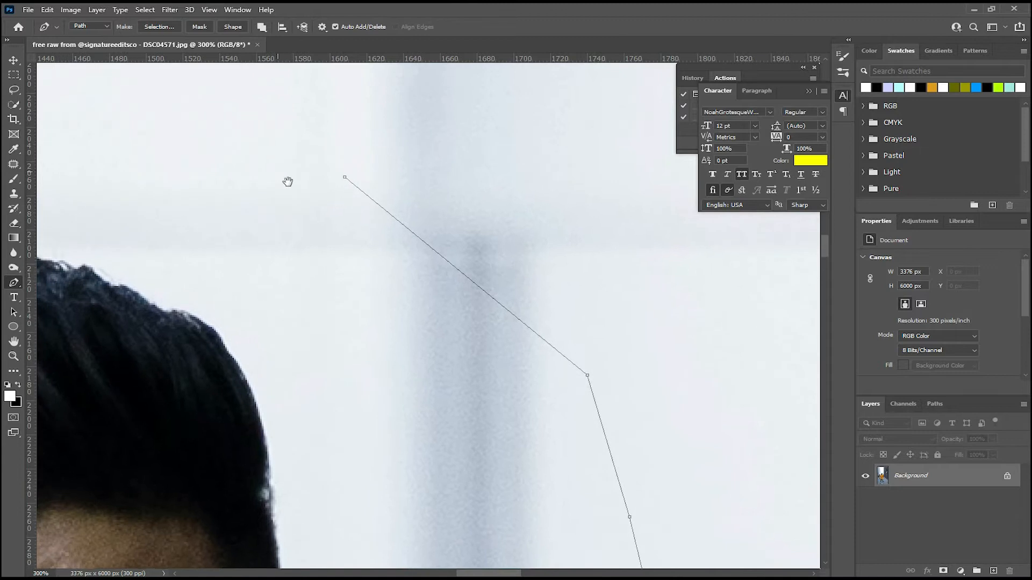
drag(260, 144, 350, 249)
key(ctrl+z)
key(ctrl+z)
key(ctrl+z)
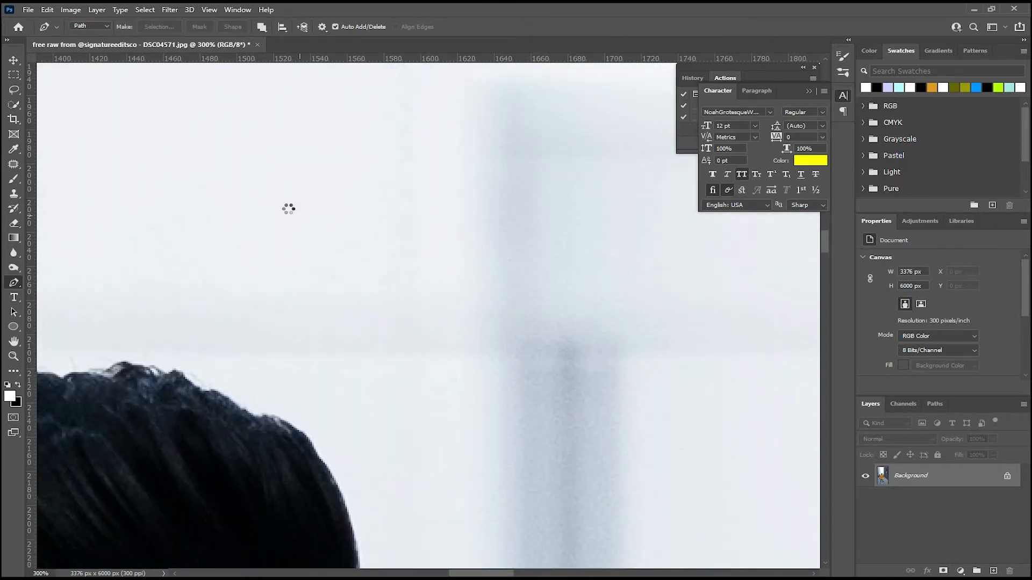
Try a trial path of several short straight segments above the man's hair and undo it.
click(291, 205)
click(398, 300)
click(396, 324)
click(393, 362)
click(413, 393)
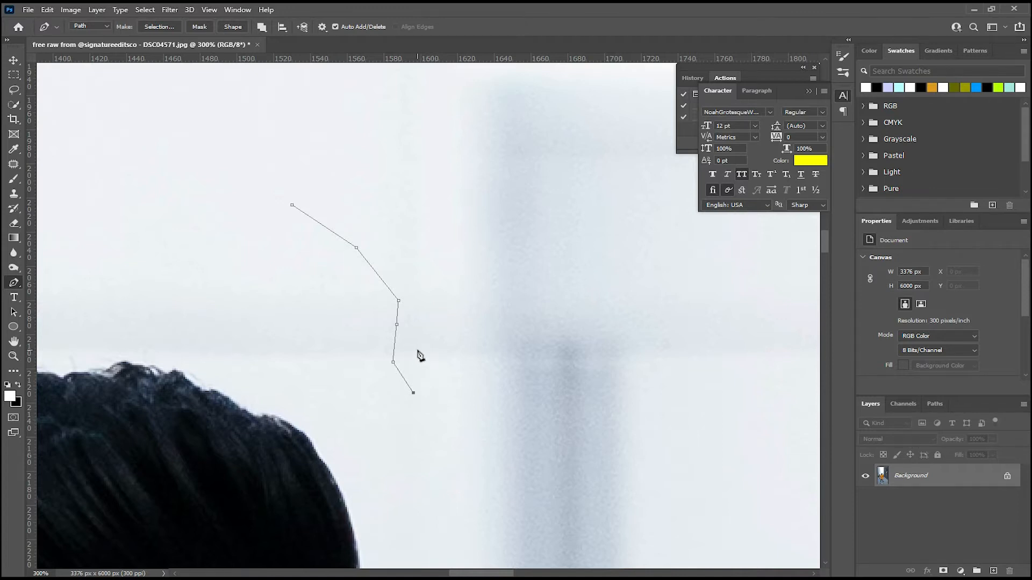
key(ctrl+z)
key(ctrl+z)
key(ctrl+z)
key(ctrl+z)
key(ctrl+z)
key(ctrl+z)
Draw a trial curved path beside the hair, pulling out direction handles and bending the segments at each anchor point.
drag(398, 317, 365, 288)
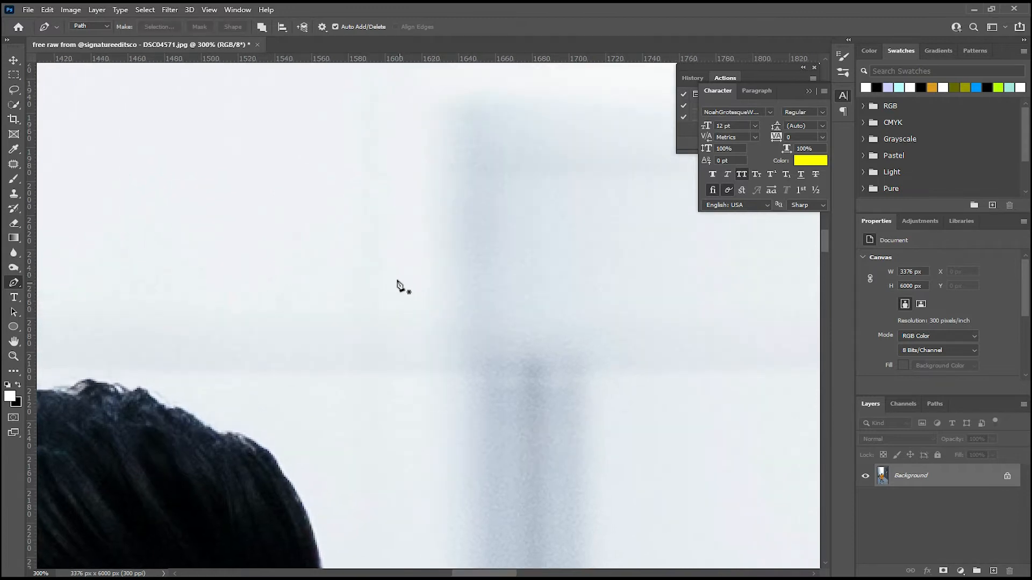
click(371, 243)
click(506, 274)
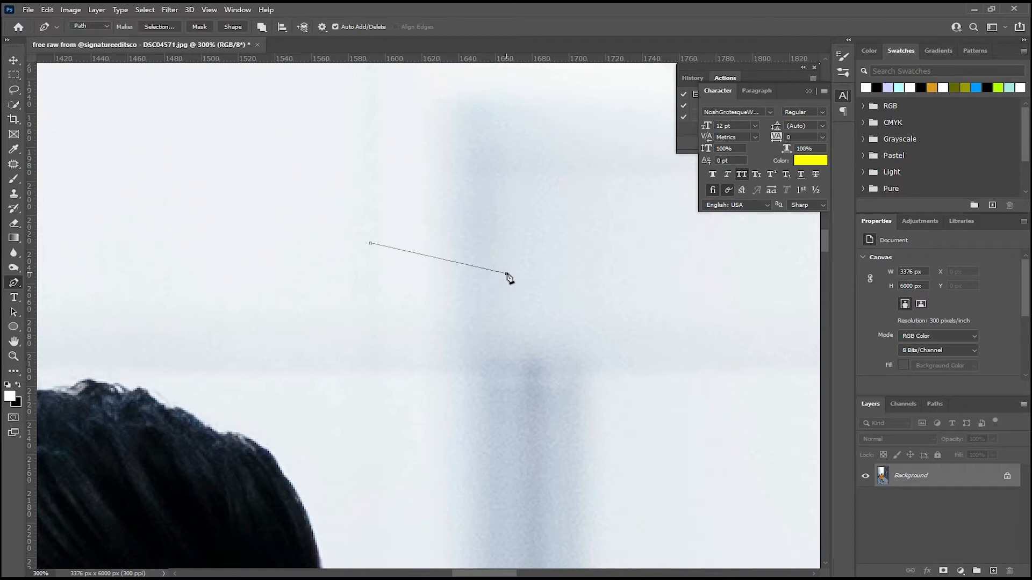
drag(509, 277, 519, 291)
drag(633, 282, 643, 296)
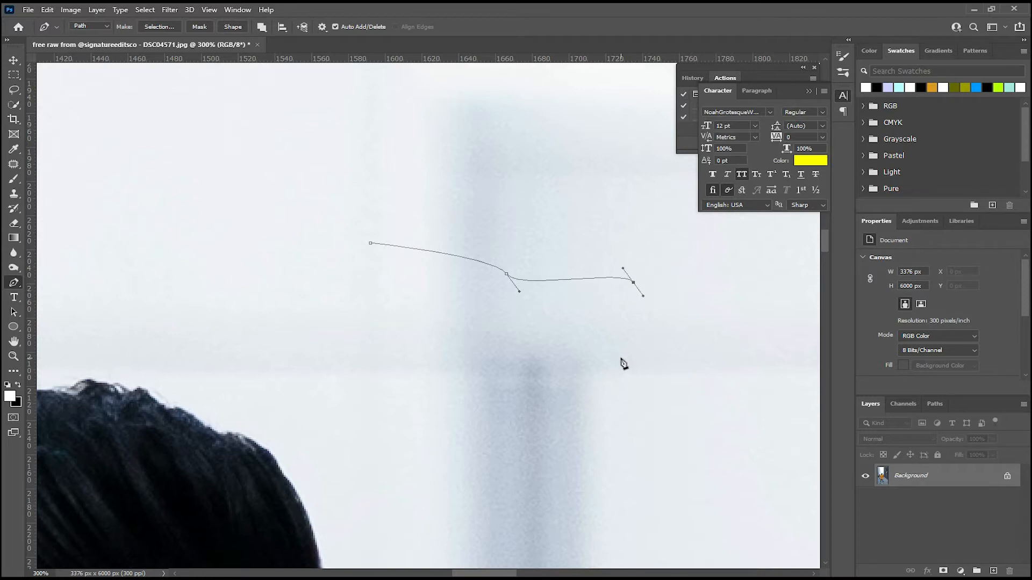
click(615, 383)
drag(618, 393, 631, 404)
click(504, 462)
drag(505, 467, 505, 494)
Undo the whole trial curved path beside the hair.
key(ctrl+minus)
key(ctrl+minus)
key(ctrl+plus)
drag(428, 416, 470, 295)
key(ctrl+plus)
drag(513, 204, 494, 285)
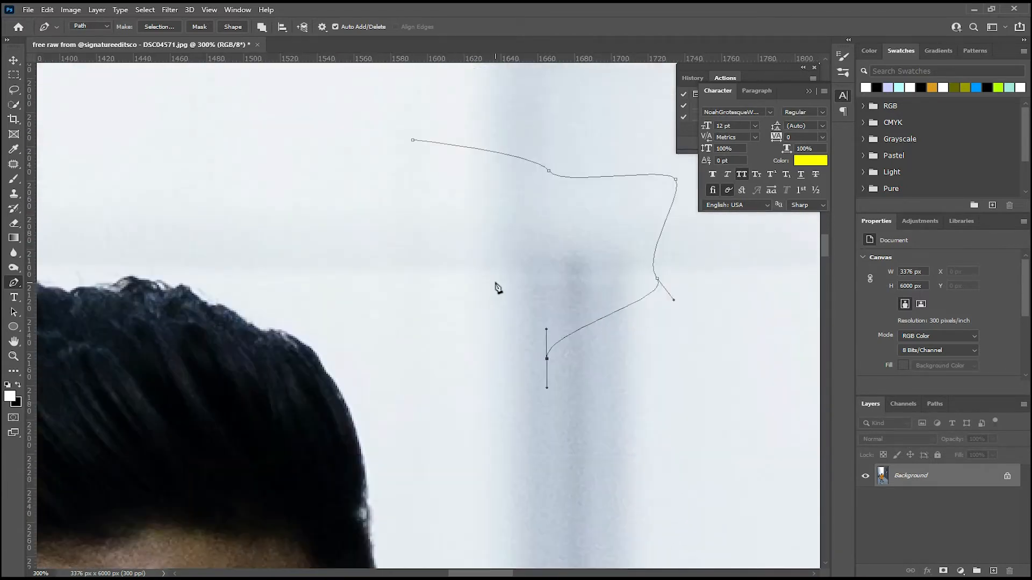
key(ctrl+minus)
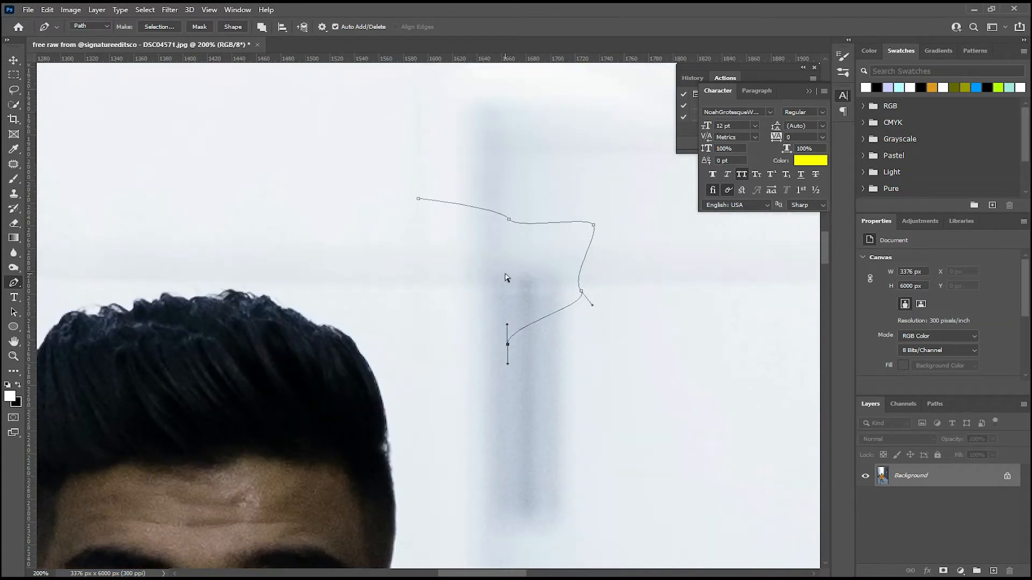
key(ctrl+z)
key(ctrl+z)
key(ctrl+z)
key(ctrl+z)
key(ctrl+z)
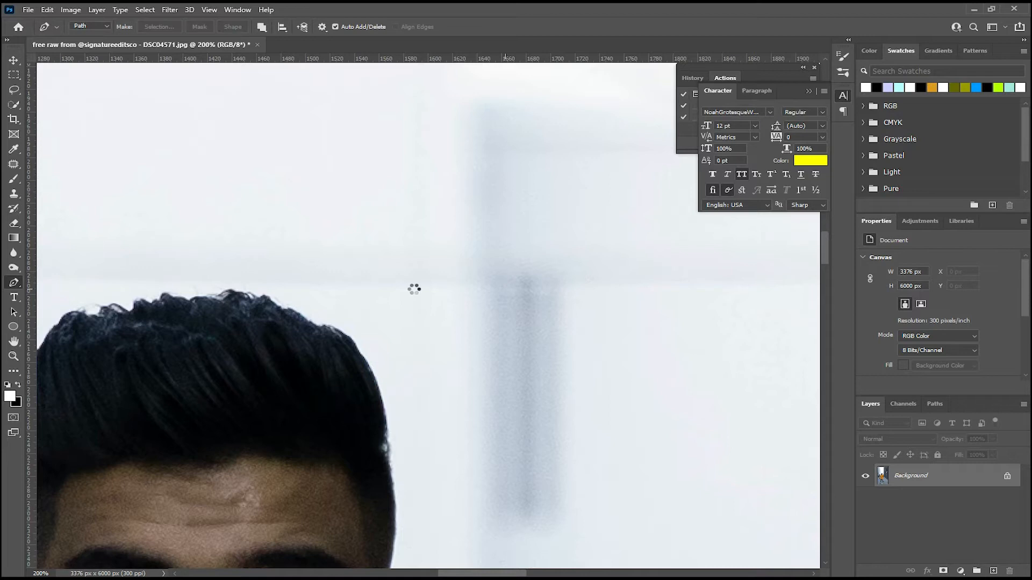
drag(339, 318, 438, 235)
key(ctrl+plus)
key(ctrl+minus)
key(ctrl+minus)
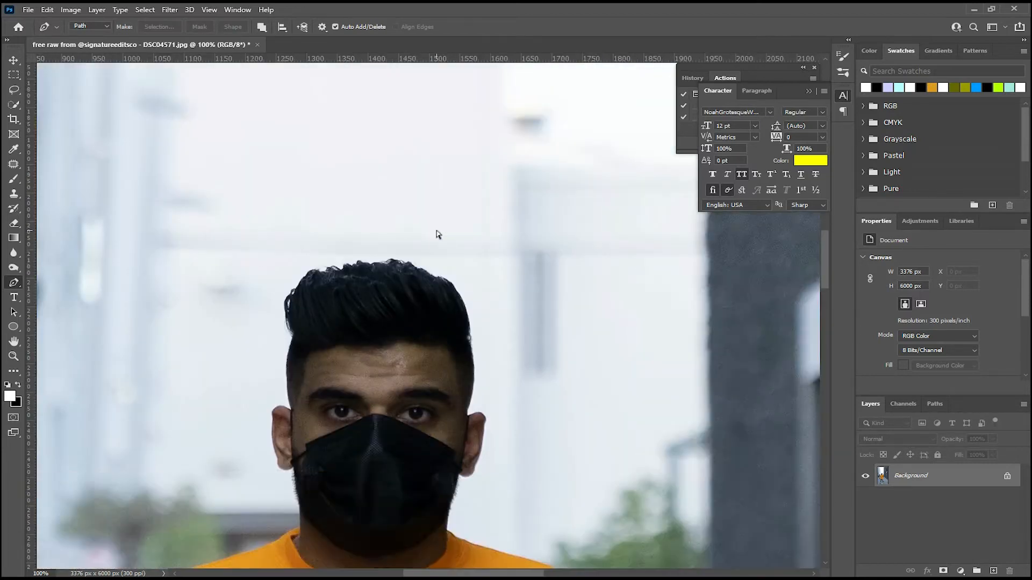
key(ctrl+minus)
key(ctrl+minus)
key(ctrl+minus)
key(ctrl+minus)
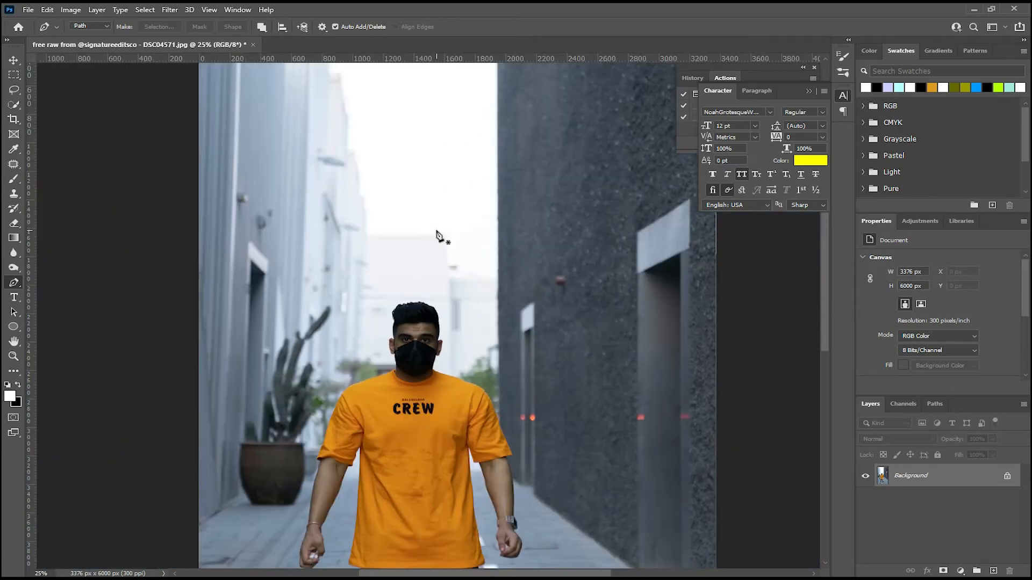
Start a Pen path on the top edge of the hair and trace its curve toward the watch-arm side of the head.
key(ctrl+plus)
key(ctrl+plus)
key(ctrl+plus)
key(ctrl+plus)
key(ctrl+plus)
key(ctrl+plus)
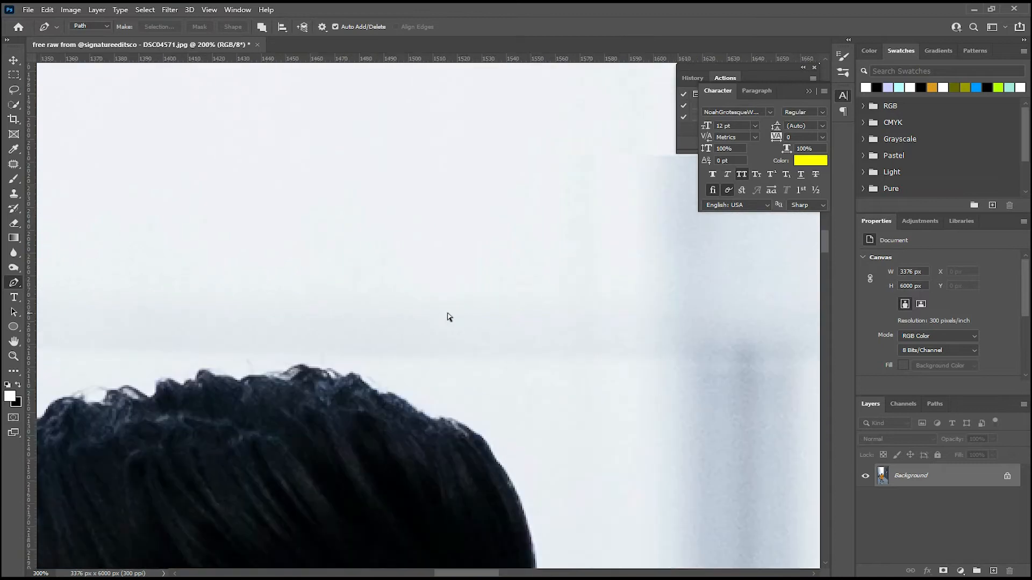
key(ctrl+plus)
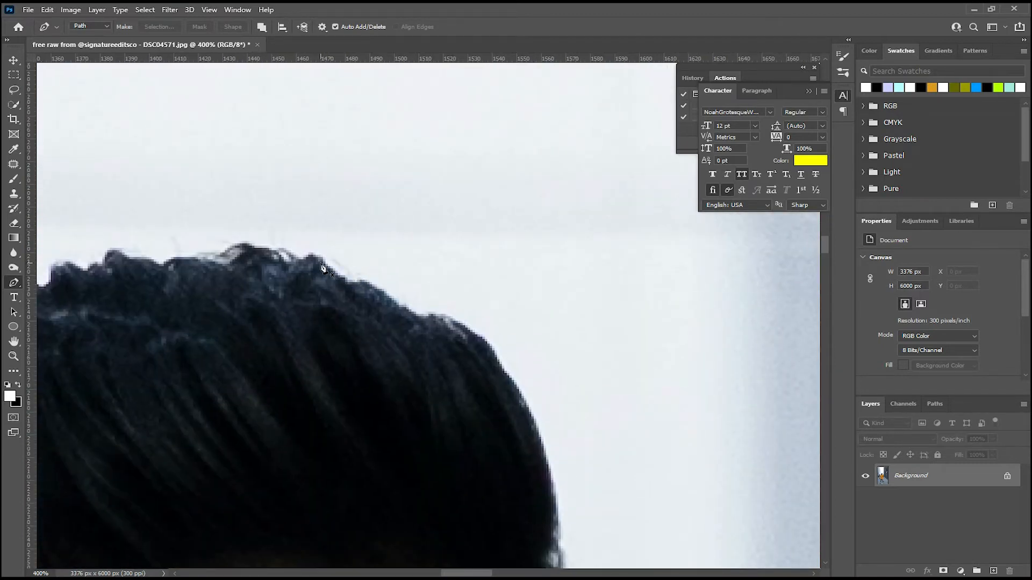
click(312, 256)
drag(353, 289, 499, 364)
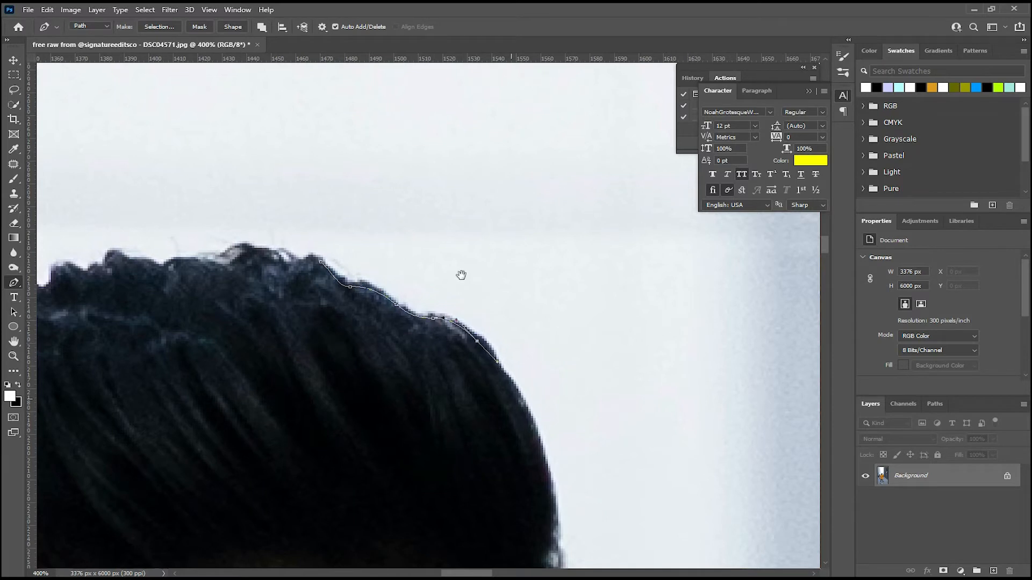
Continue the path down the side of the hair and temple to the top of the ear, redoing the misplaced temple point.
scroll(470, 306, down, 3)
scroll(470, 306, right, 1)
drag(476, 257, 475, 332)
drag(476, 364, 428, 113)
drag(453, 292, 460, 357)
key(ctrl+z)
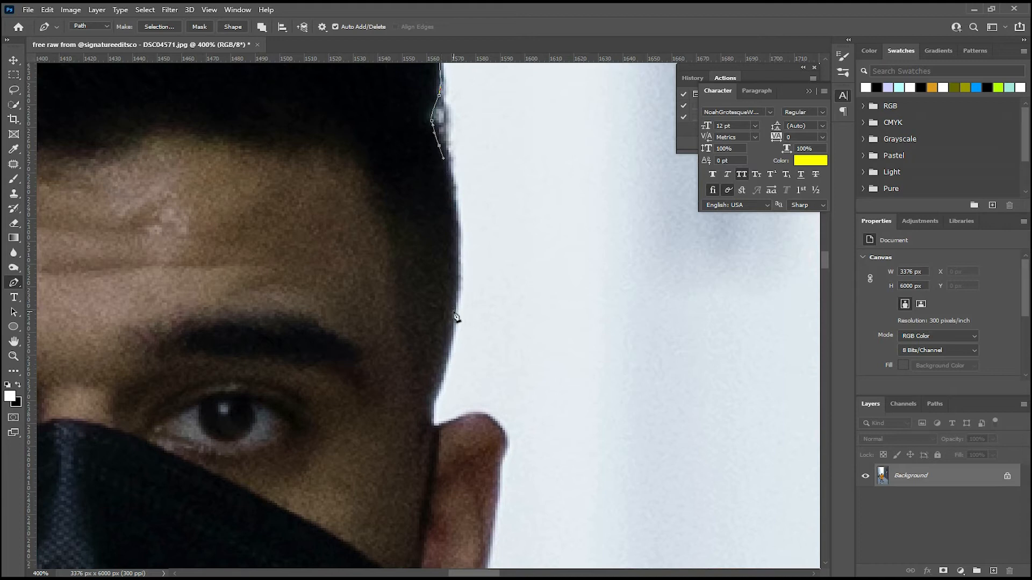
drag(457, 302, 446, 330)
drag(450, 333, 495, 326)
Trace the ear's outer edge with closely spaced anchor points and continue around the lobe toward the jaw.
click(516, 337)
click(518, 354)
click(516, 368)
click(513, 384)
drag(511, 392, 472, 229)
drag(457, 328, 396, 351)
click(434, 332)
click(423, 328)
click(413, 321)
click(409, 322)
click(405, 324)
Continue the path from the shirt collar along the top edge of the orange shirt's shoulder.
drag(392, 391, 409, 367)
drag(418, 374, 425, 378)
drag(437, 381, 455, 389)
drag(463, 396, 448, 349)
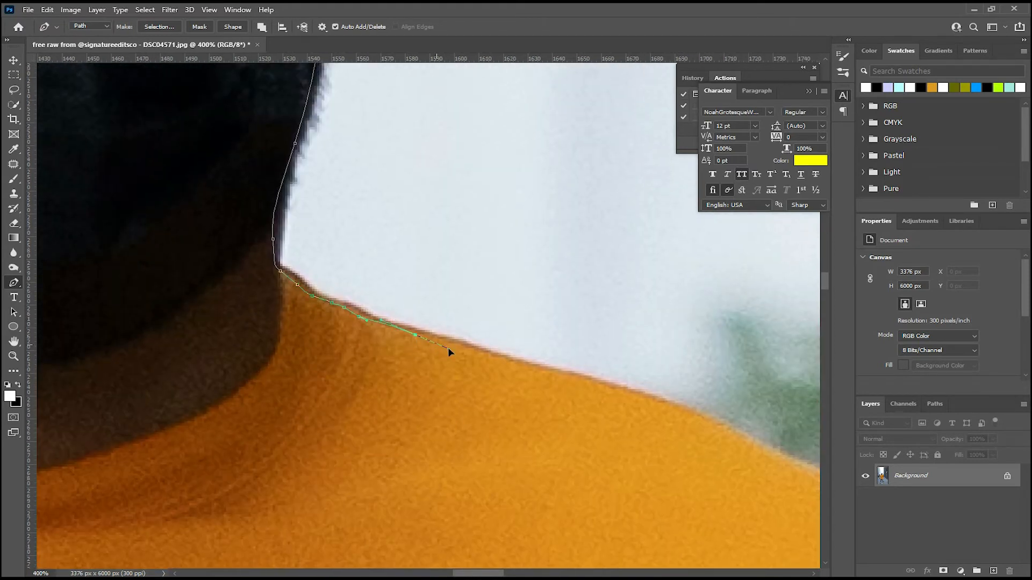
drag(521, 352, 429, 342)
mouse_move(501, 354)
mouse_down()
mouse_move(425, 315)
mouse_move(475, 330)
mouse_move(468, 318)
mouse_move(504, 344)
mouse_up()
drag(563, 359, 465, 258)
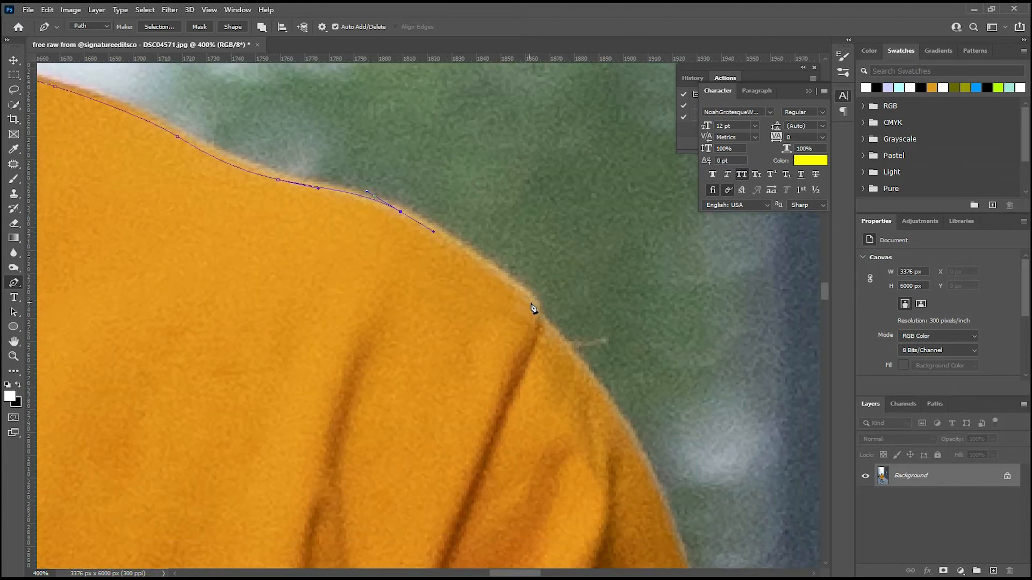
Trace the rounded end of the shoulder and continue down onto the upper sleeve with curved segments.
drag(533, 300, 558, 340)
drag(555, 326, 431, 140)
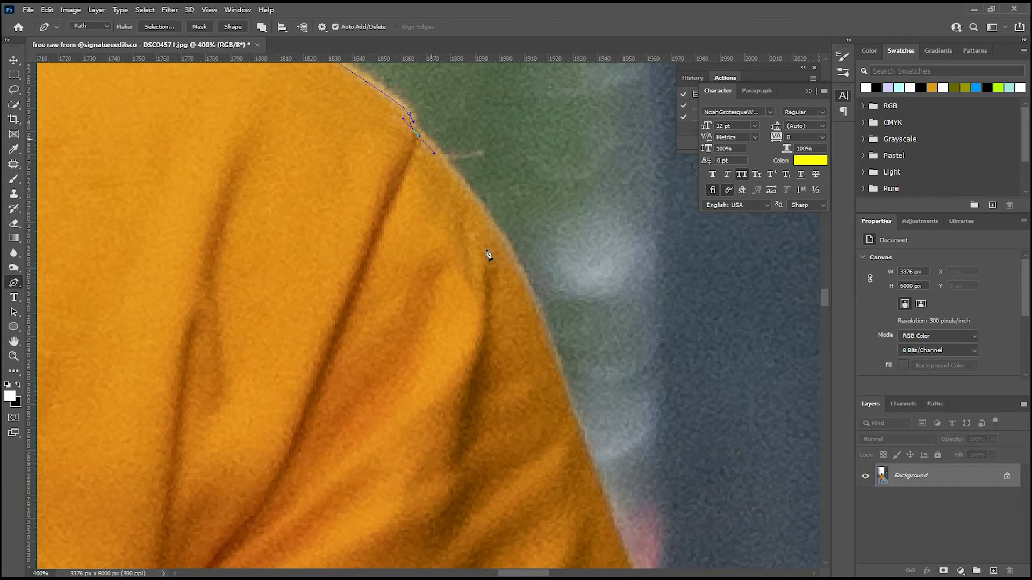
drag(525, 281, 547, 346)
drag(552, 389, 472, 165)
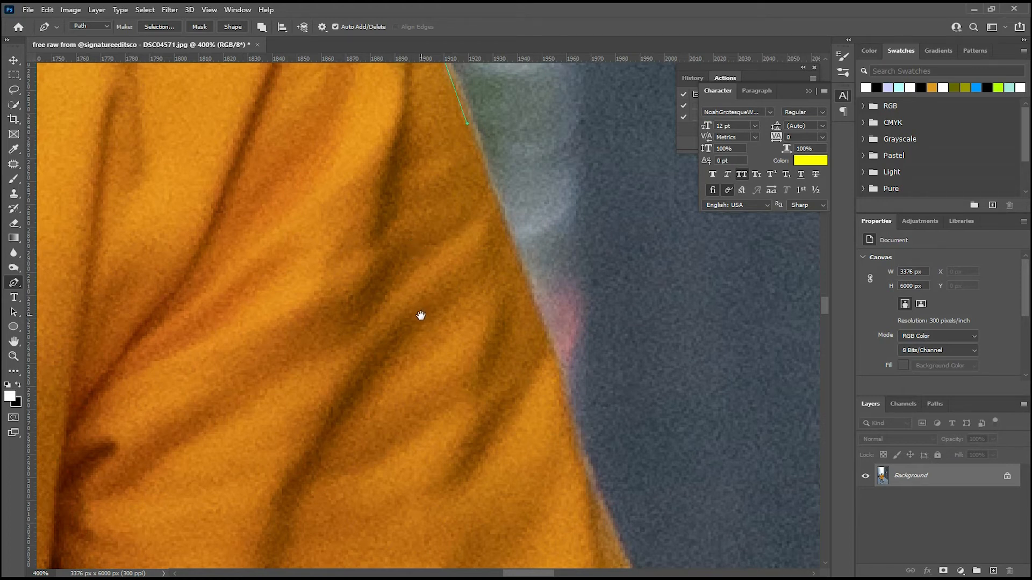
Extend the path down the outer edge of the orange sleeve with anchor points set just inside the fabric.
drag(415, 201, 443, 316)
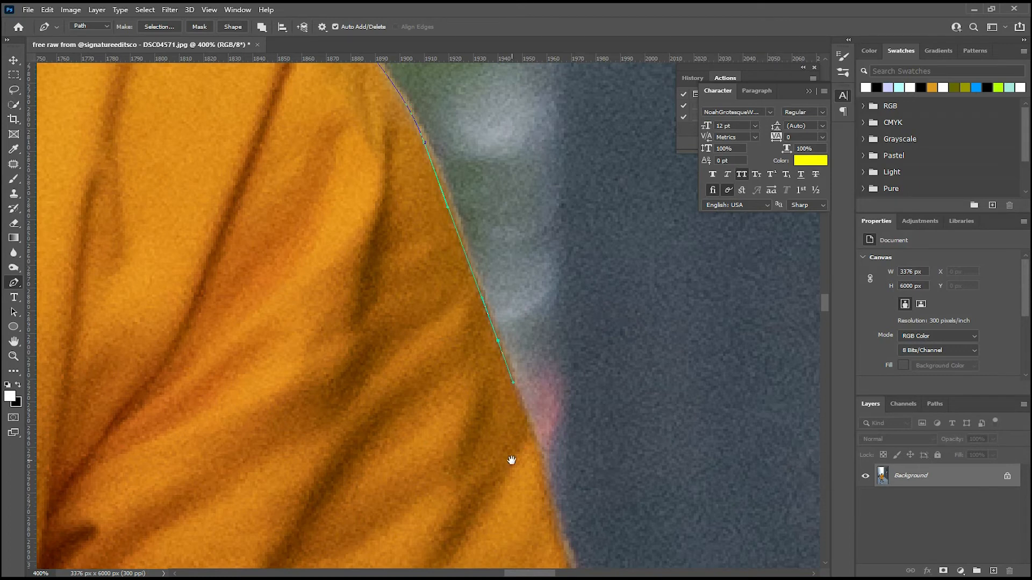
drag(509, 456, 432, 209)
click(477, 235)
click(495, 282)
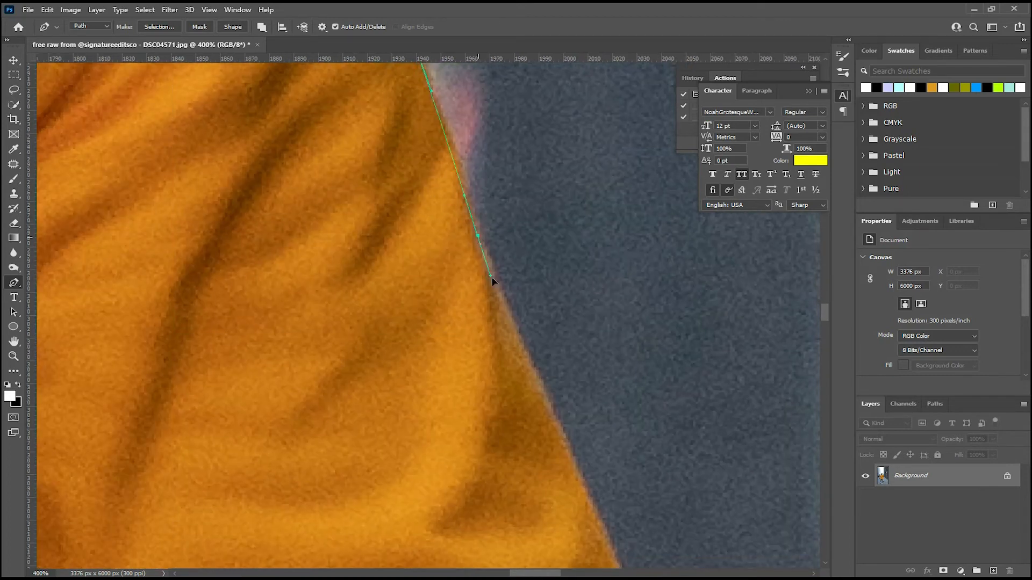
click(509, 312)
drag(491, 380, 377, 166)
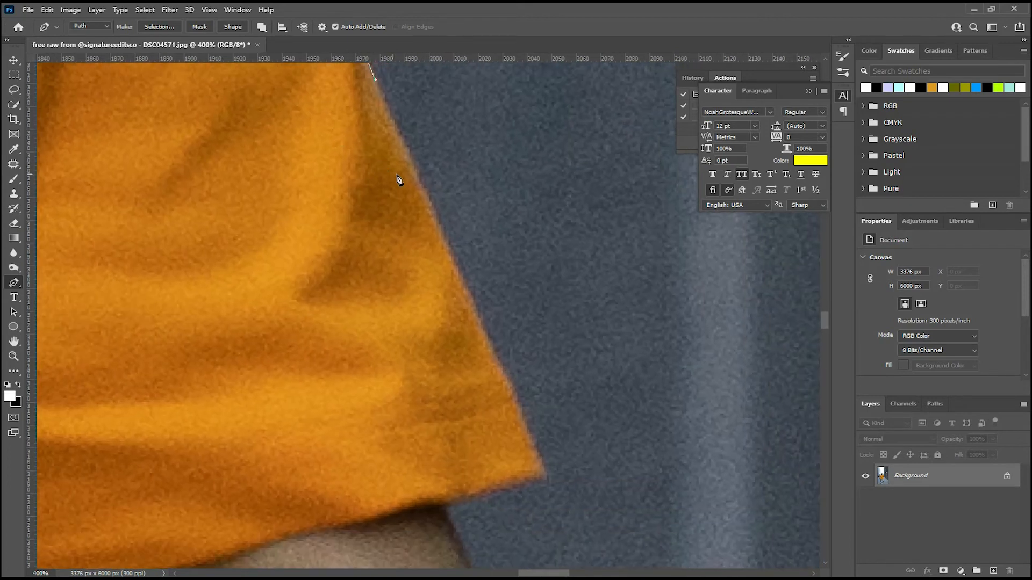
Trace the lower part of the sleeve's outer edge down to the hem corner.
click(418, 182)
click(434, 223)
drag(457, 295, 411, 214)
click(435, 259)
click(452, 299)
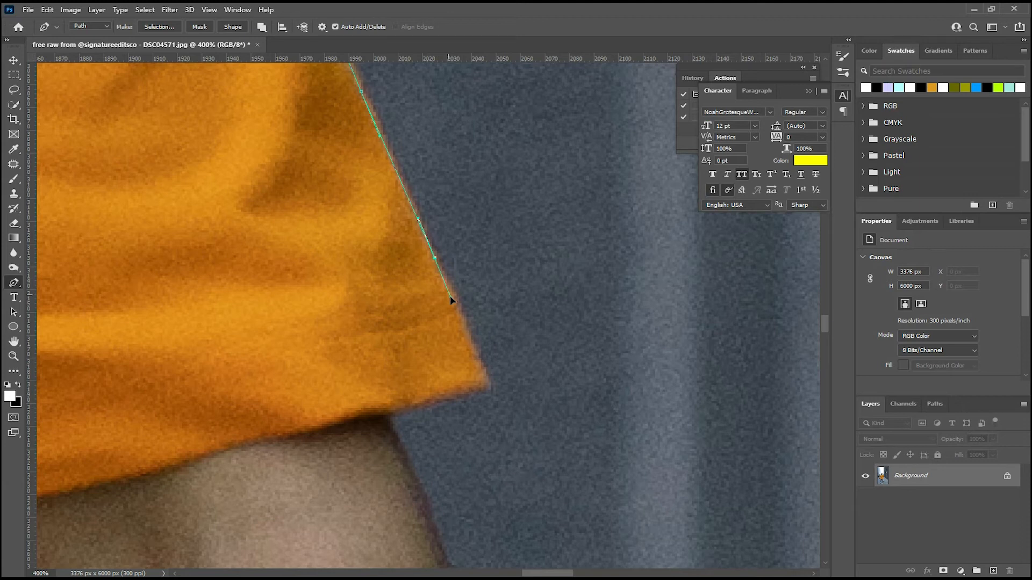
drag(465, 343, 453, 281)
click(458, 283)
Follow the sleeve hem inward to the bare arm and turn the path down onto the arm's edge.
click(372, 311)
click(365, 316)
drag(365, 322, 370, 329)
drag(379, 363, 358, 171)
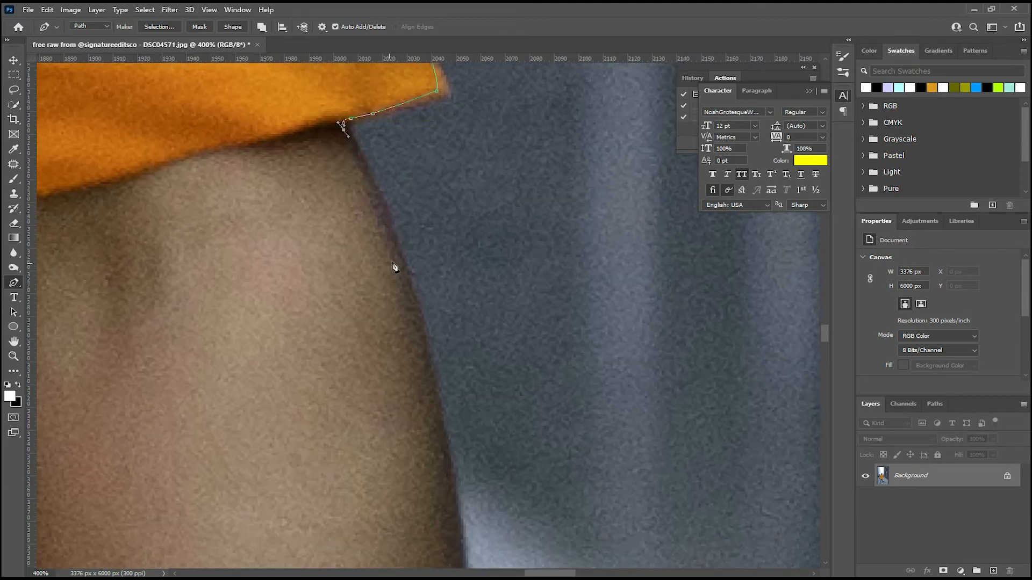
Trace the outer edge of the bare arm downward with long curved segments.
drag(414, 300, 441, 147)
drag(452, 329, 456, 385)
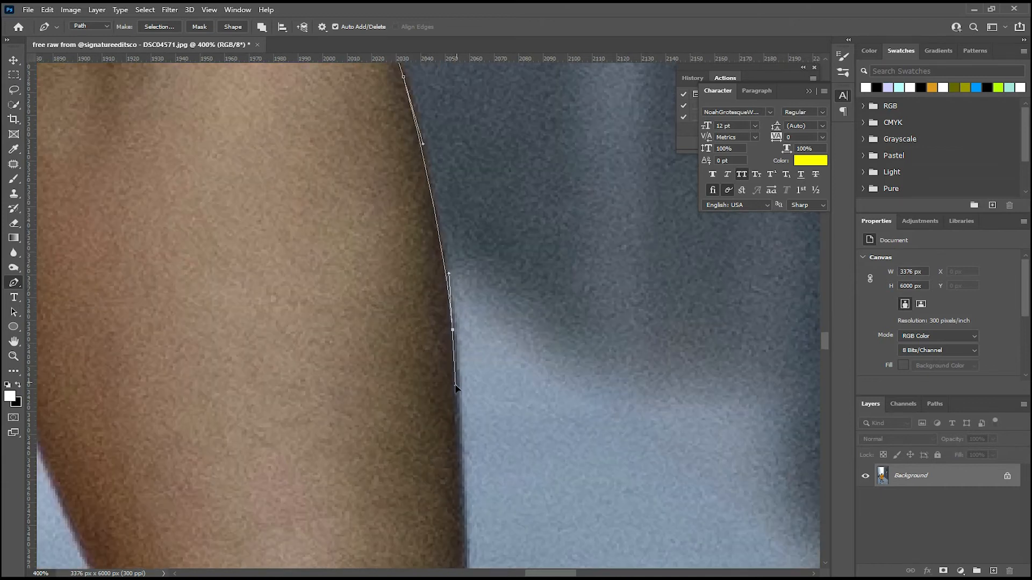
drag(423, 290, 409, 151)
mouse_move(447, 352)
mouse_down()
mouse_move(444, 410)
mouse_move(436, 120)
mouse_up()
drag(466, 394, 458, 385)
mouse_move(464, 363)
mouse_down()
mouse_move(468, 355)
mouse_move(416, 353)
mouse_move(450, 365)
mouse_up()
click(465, 411)
Carry the path on around the figure, up the opposite side of the shirt and onto the other arm's inner edge.
drag(425, 290, 418, 261)
click(379, 179)
drag(406, 484, 390, 144)
drag(402, 406, 400, 421)
drag(425, 484, 301, 162)
drag(297, 199, 298, 209)
drag(420, 499, 414, 75)
drag(306, 148, 306, 155)
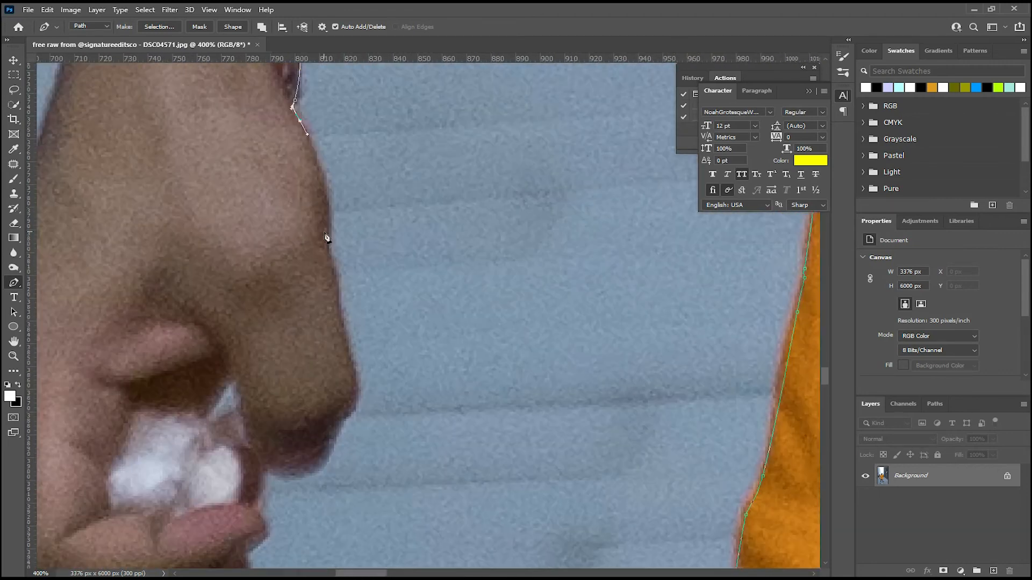
Trace down the other arm's inner edge and around the fingers and underside of the clenched fist.
drag(328, 212, 331, 236)
click(364, 226)
click(369, 291)
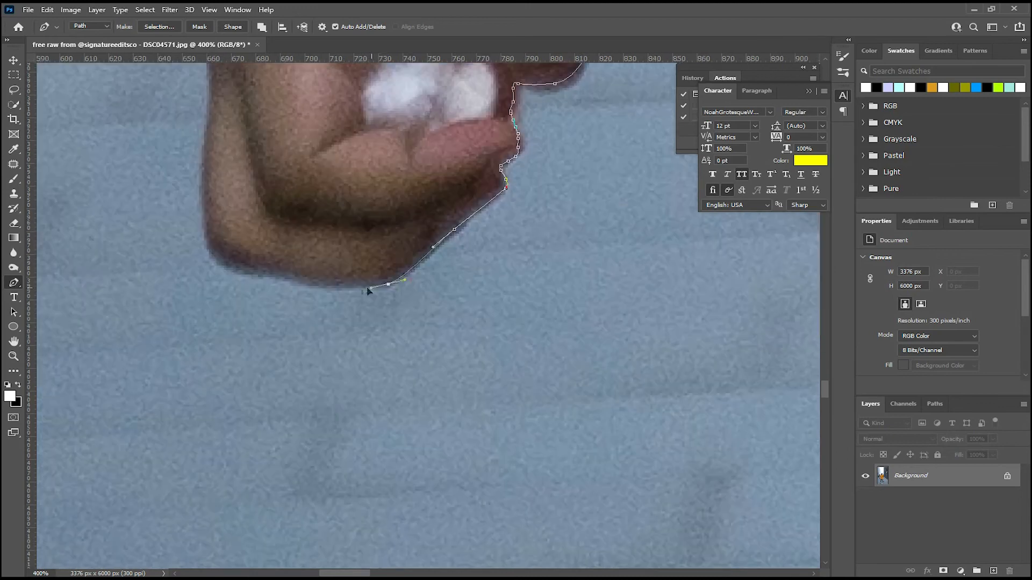
click(352, 281)
Carry the path around the rest of the fist, up the outer arm and past the sleeve cuff.
drag(403, 163, 432, 71)
click(398, 145)
click(285, 307)
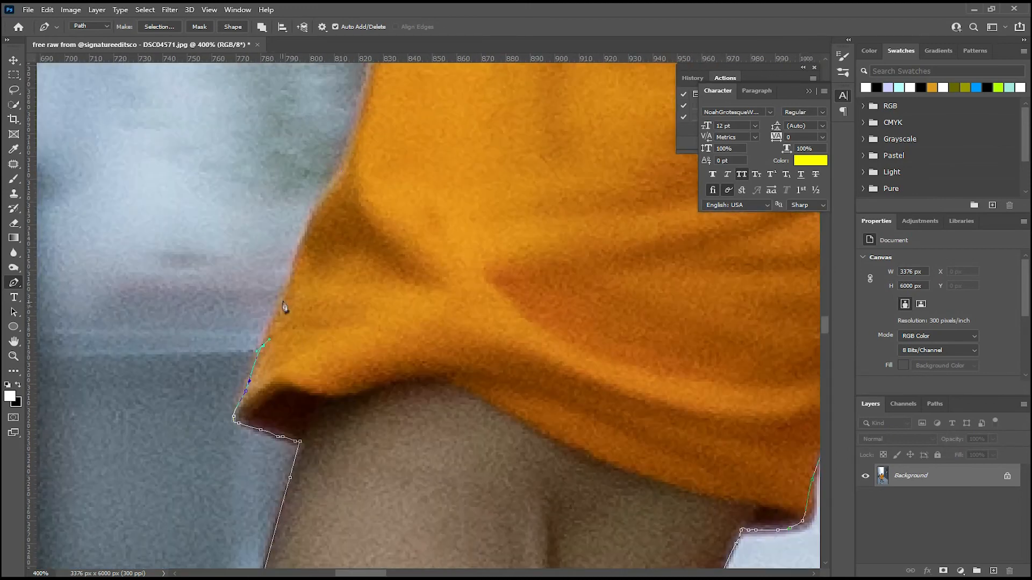
Continue the path along the sleeve, shoulder and collar, then up the neck to the earlobe.
click(348, 233)
drag(173, 261, 235, 236)
click(387, 152)
click(295, 246)
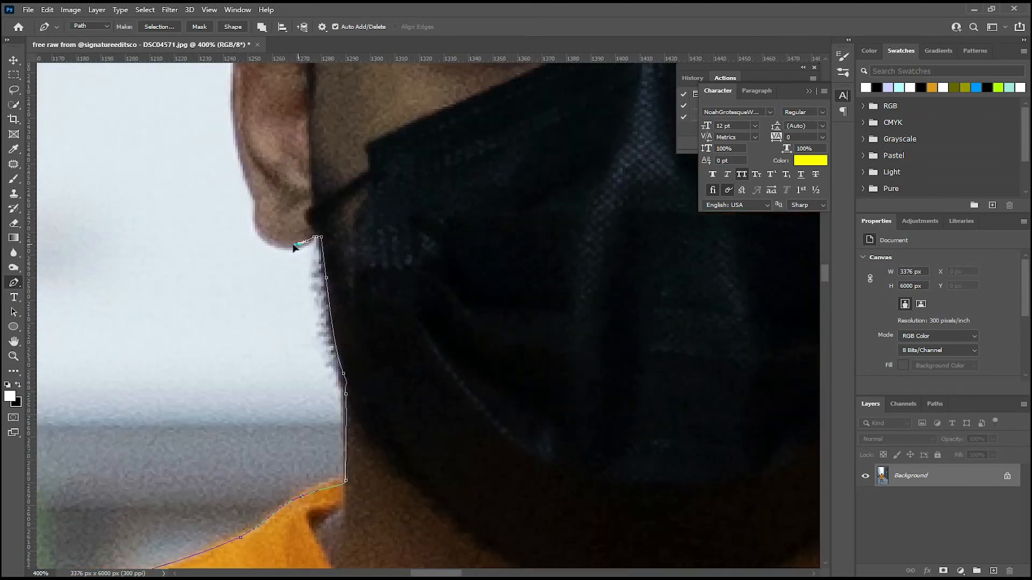
Trace around the ear and up the side of the head to the lower edge of the hair.
click(336, 148)
click(313, 468)
click(314, 317)
click(336, 227)
drag(331, 219, 324, 200)
click(311, 185)
click(304, 153)
Follow the outer curve of the hair with short segments, from the side of the head up to its crown.
click(208, 357)
click(225, 338)
click(235, 323)
click(251, 314)
drag(273, 278, 278, 263)
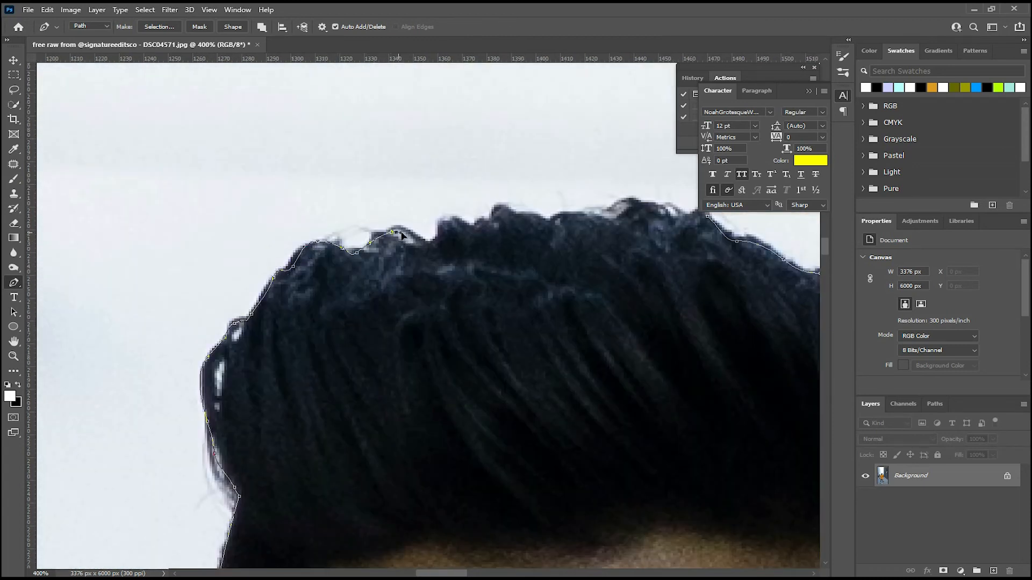
Trace the uneven tufts along the top of the hair with closely spaced anchor points.
click(447, 225)
click(457, 220)
click(477, 223)
click(494, 218)
click(504, 206)
click(527, 212)
click(539, 219)
click(548, 221)
drag(566, 216, 598, 222)
drag(602, 221, 624, 217)
Finish the top hairline and close the path at its starting anchor point.
drag(633, 208, 450, 237)
click(466, 238)
click(480, 244)
click(495, 249)
click(512, 246)
click(524, 242)
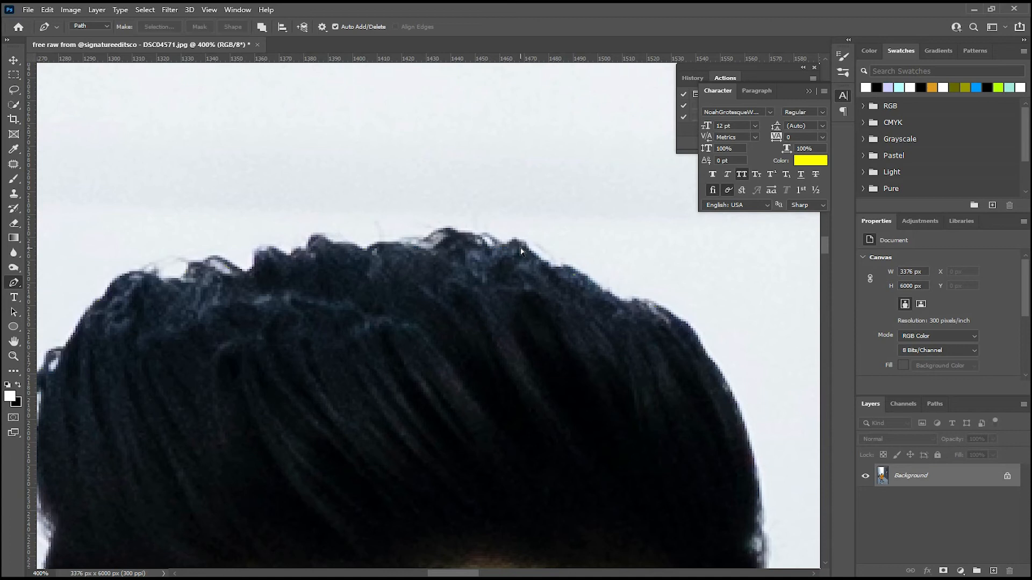
Examine the closed path around the man's whole figure.
key(ctrl+minus)
key(ctrl+minus)
key(ctrl+minus)
key(ctrl+minus)
key(ctrl+minus)
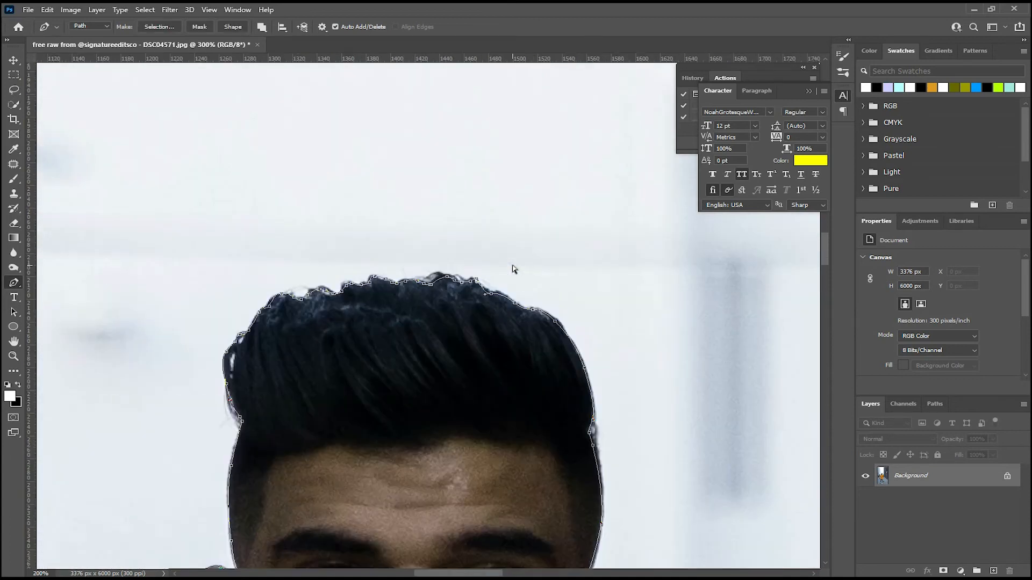
key(ctrl+minus)
key(ctrl+minus)
key(ctrl+minus)
key(ctrl+minus)
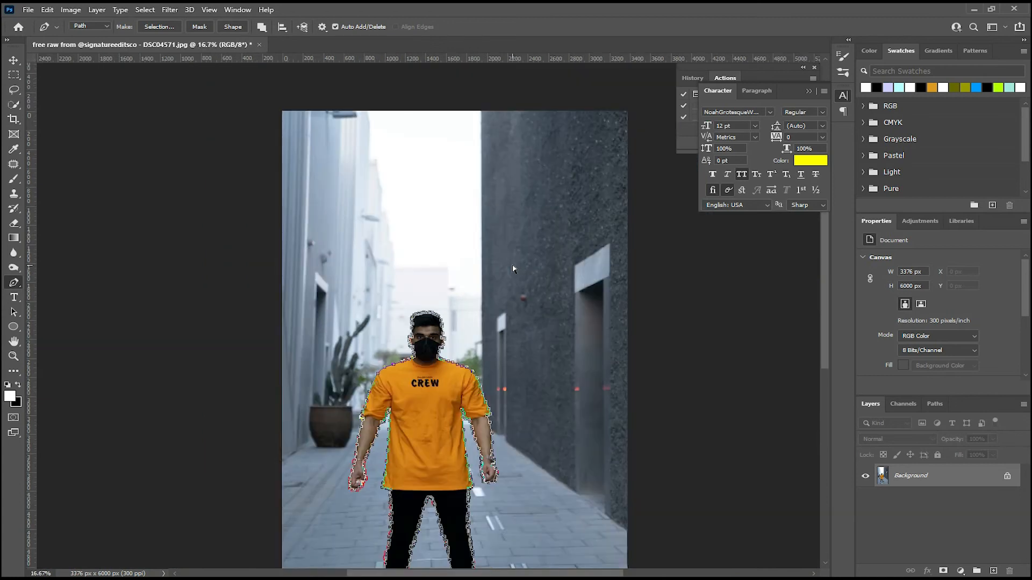
key(ctrl+plus)
drag(480, 320, 455, 198)
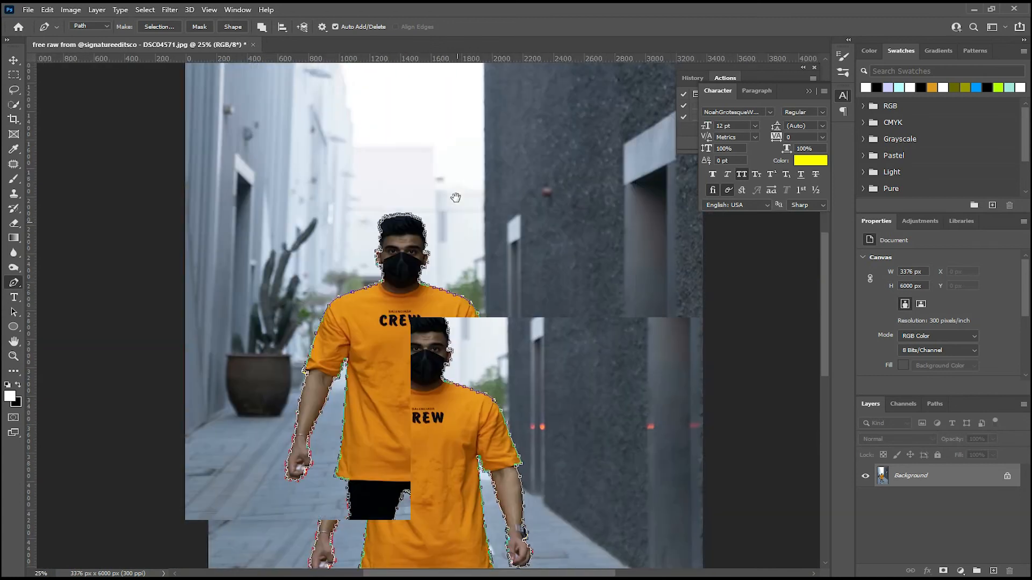
key(ctrl+plus)
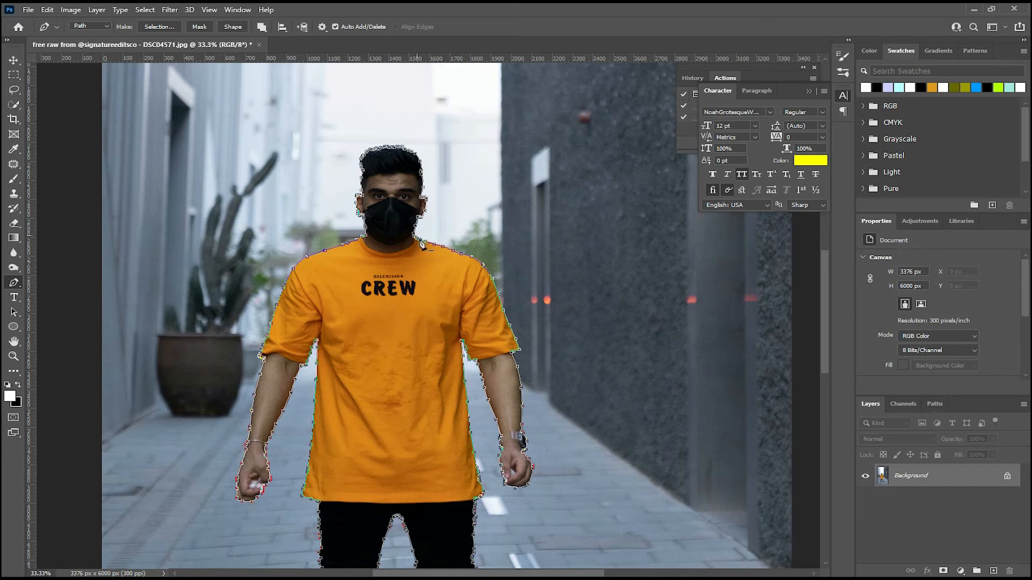
Convert the path into a new anti-aliased selection with a feather radius of 2 pixels.
right_click(395, 264)
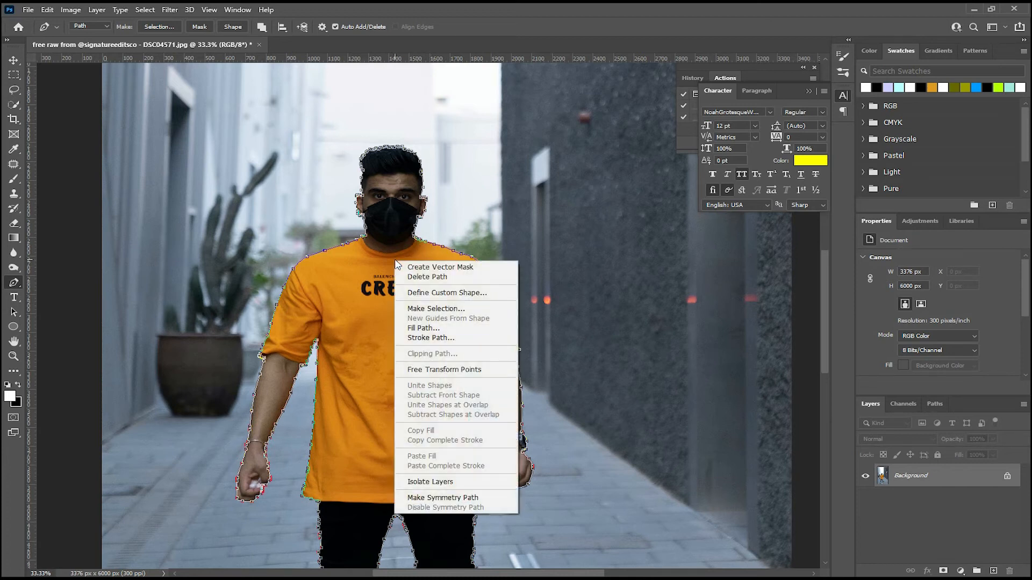
click(425, 309)
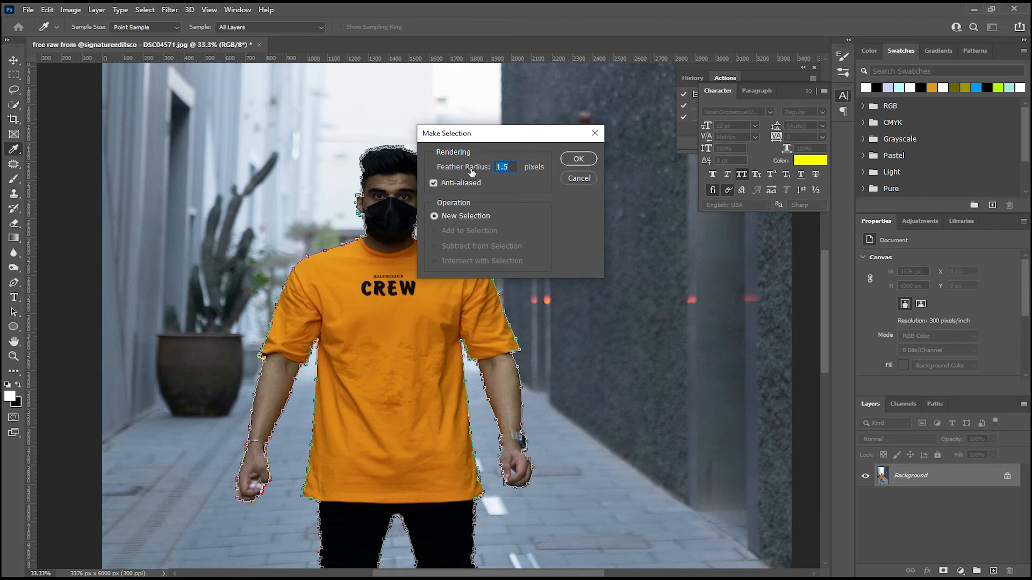
text(2)
click(579, 160)
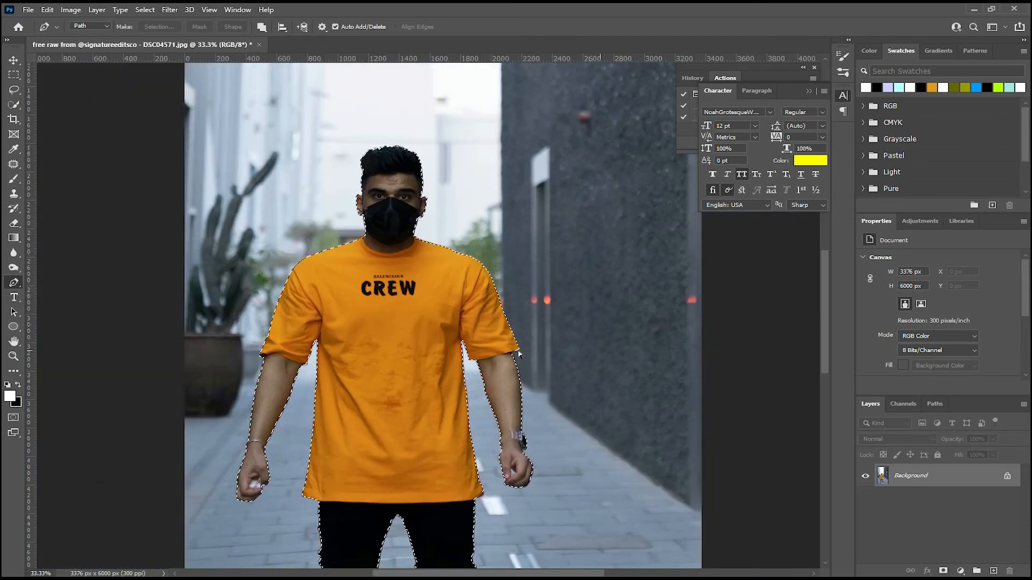
Add a layer mask from the selection to cut the man out of the street background.
key(ctrl+minus)
key(ctrl+minus)
key(ctrl+plus)
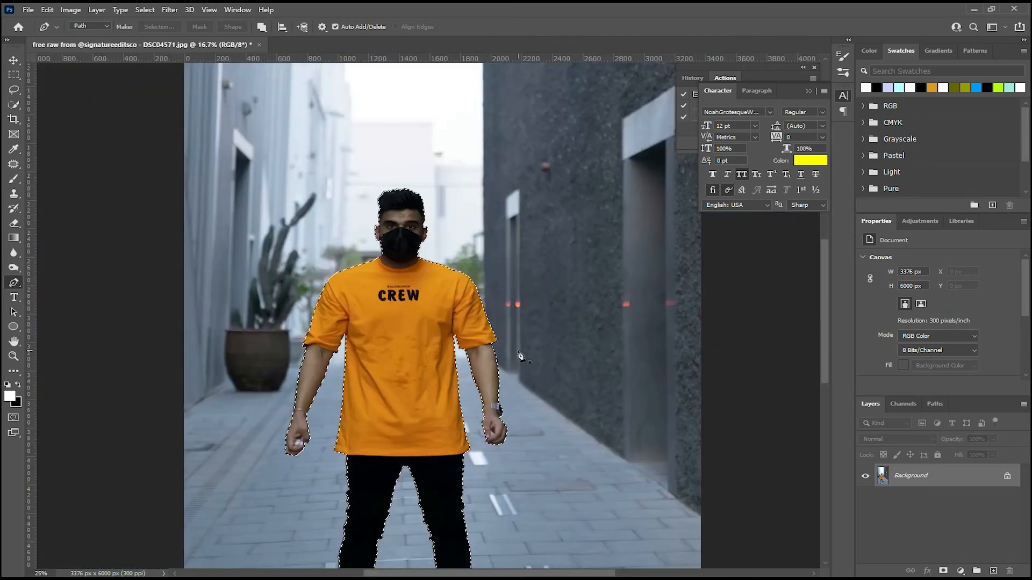
click(944, 571)
Move the masked figure about 272 px horizontally and 444 px vertically towards the canvas centre.
key(ctrl+minus)
key(ctrl+minus)
key(ctrl+plus)
drag(529, 425, 511, 365)
key(ctrl+plus)
mouse_move(433, 287)
mouse_down()
mouse_move(438, 270)
mouse_move(436, 340)
mouse_move(411, 290)
mouse_move(428, 269)
mouse_up()
key(v)
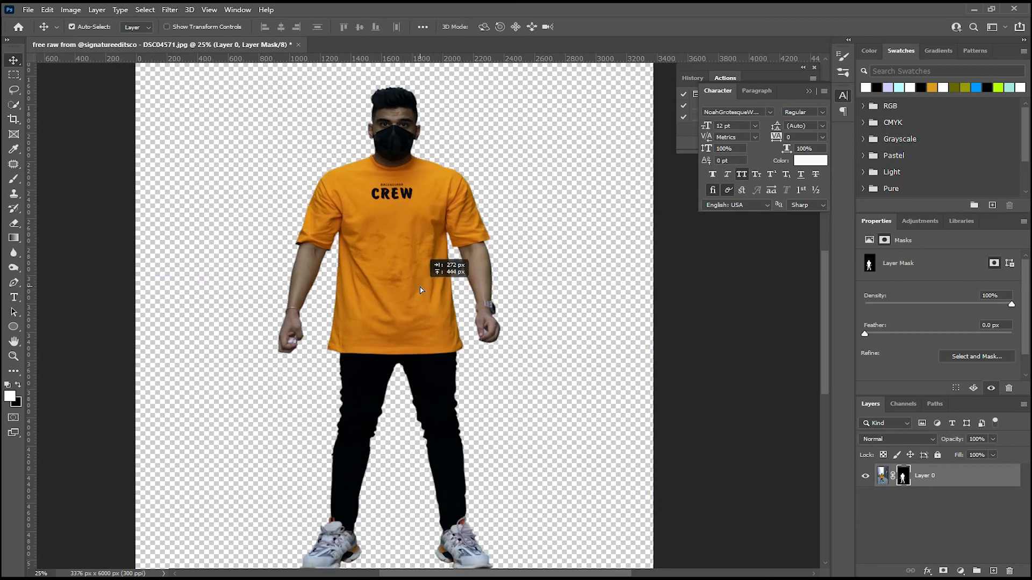
key(ctrl+minus)
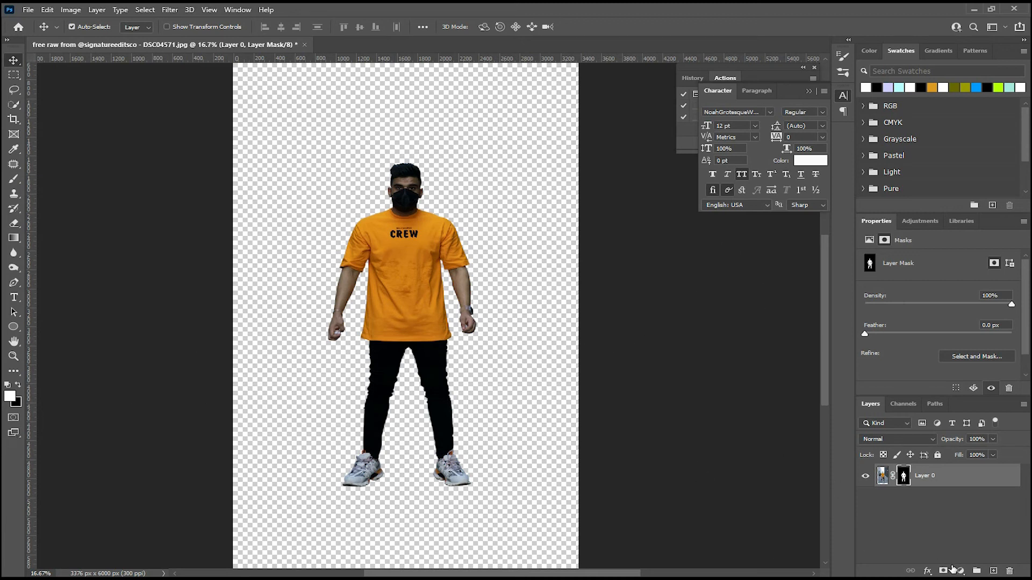
Add a white (ffffff) Solid Color fill layer and place it beneath the figure's layer.
click(960, 570)
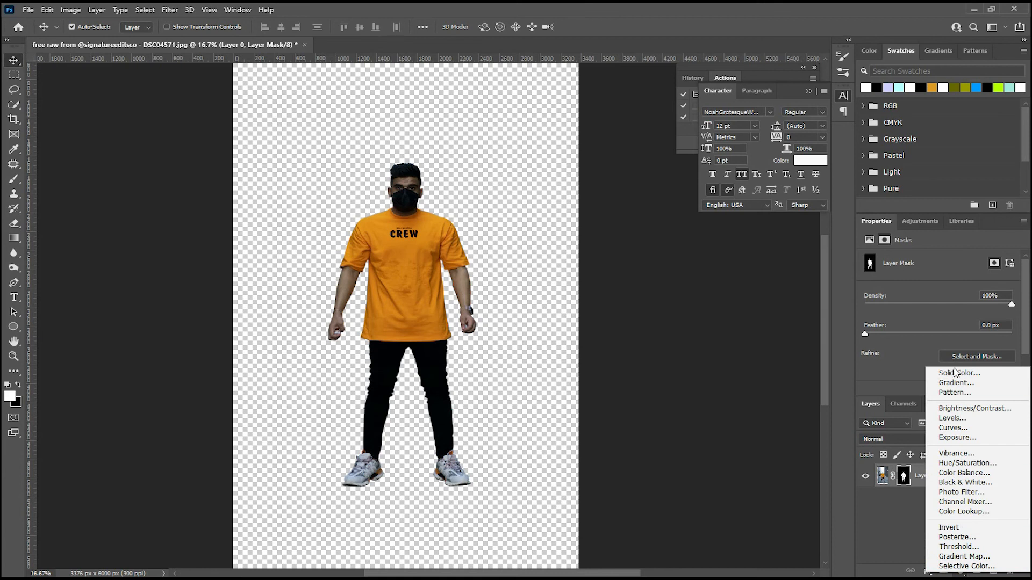
click(954, 372)
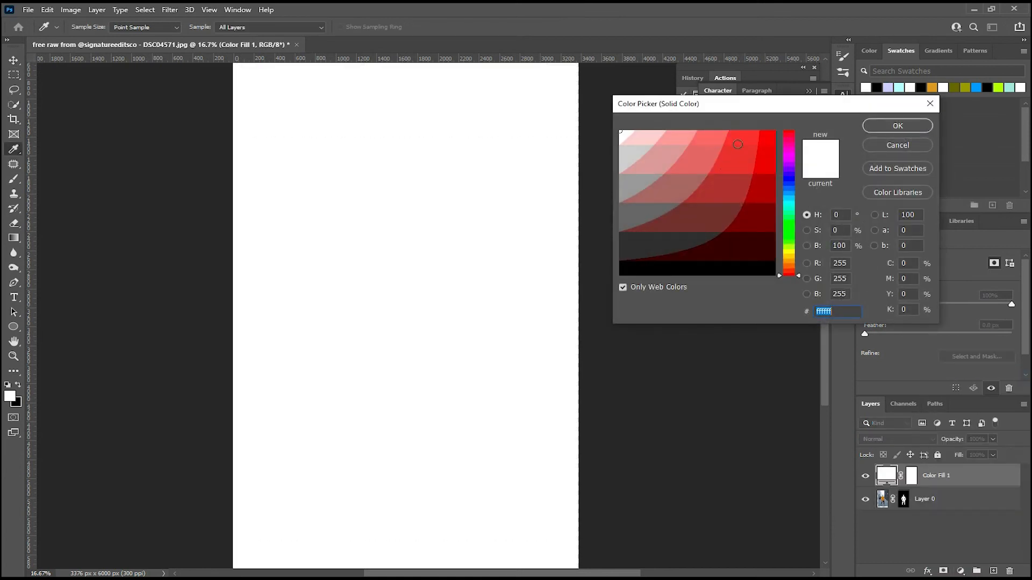
click(899, 126)
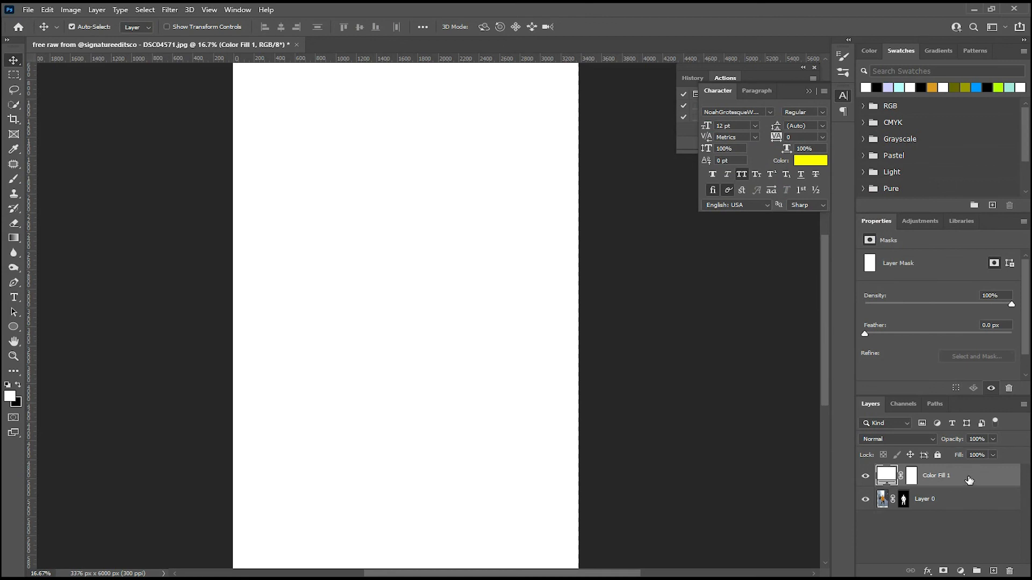
drag(969, 479, 958, 507)
Inspect the cut-out's edges against the white background, both close up and at full figure.
key(ctrl+minus)
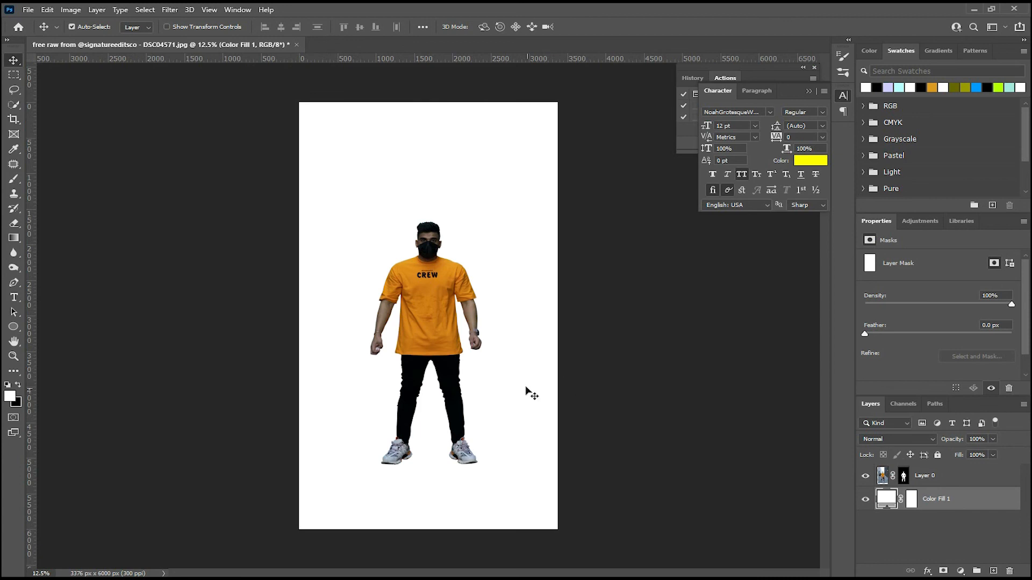
key(ctrl+plus)
key(ctrl+plus)
key(ctrl+minus)
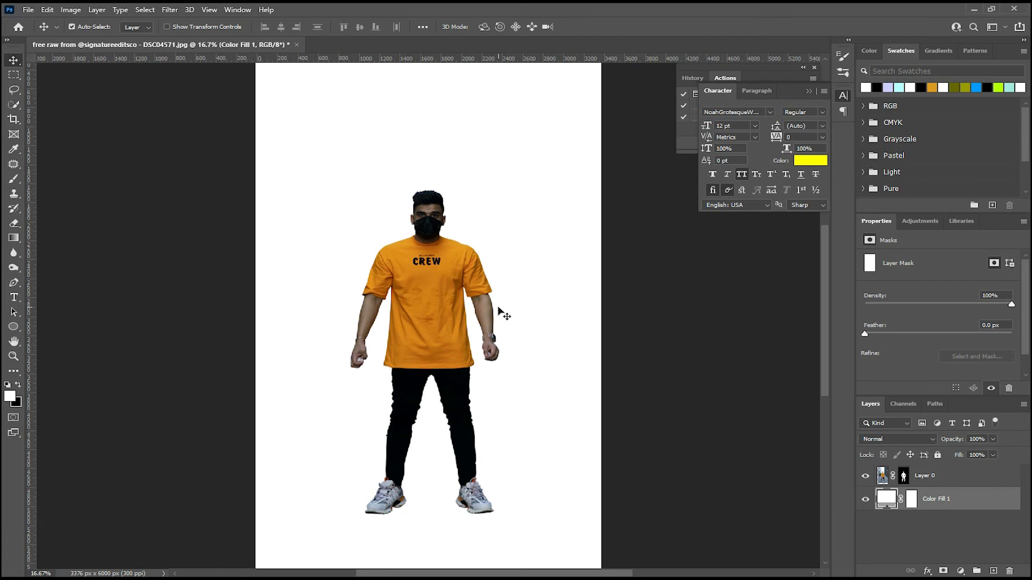
key(ctrl+plus)
key(ctrl+plus)
drag(469, 223, 467, 343)
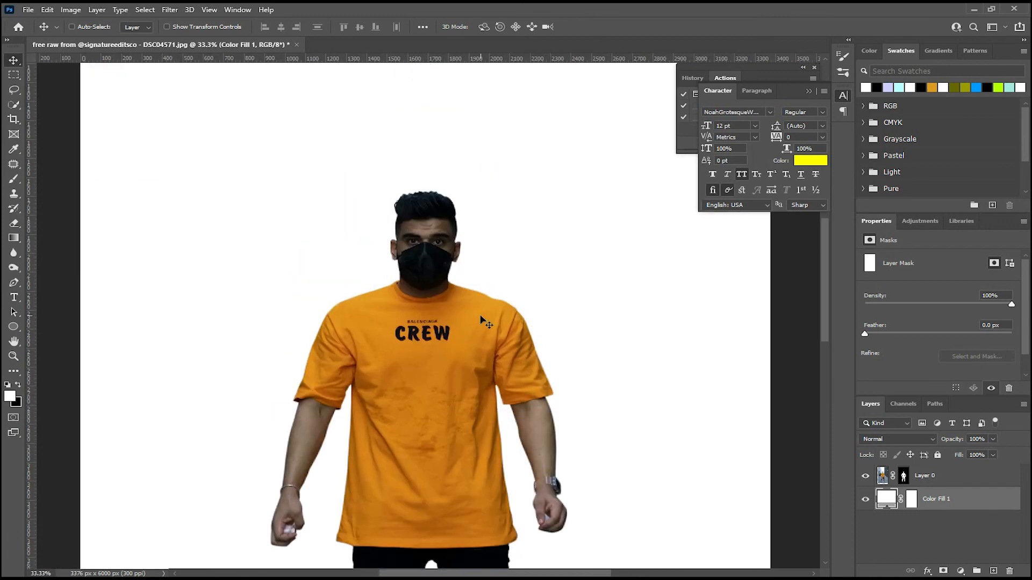
key(ctrl+plus)
key(ctrl+plus)
key(ctrl+minus)
key(ctrl+minus)
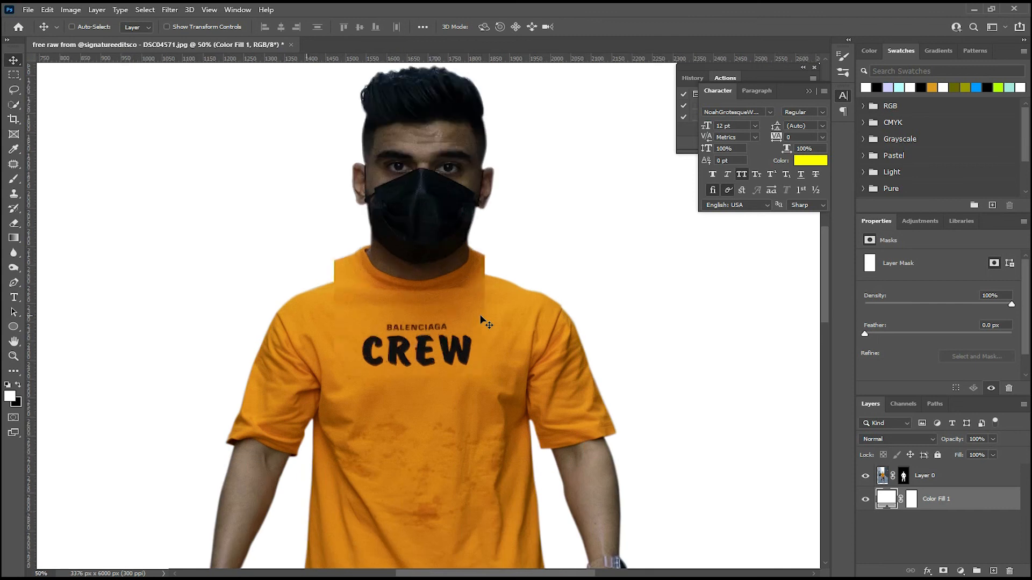
key(ctrl+minus)
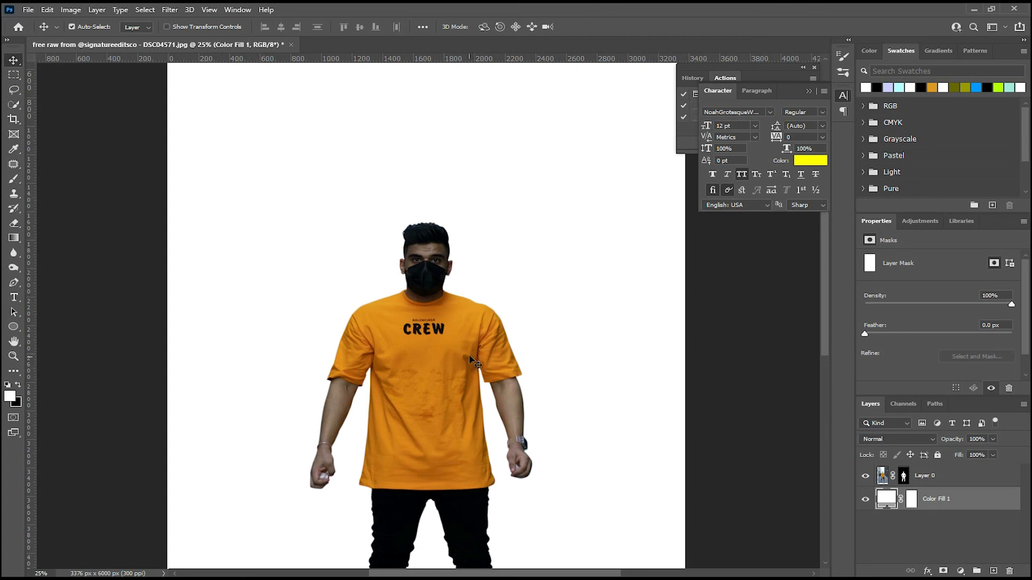
key(ctrl+minus)
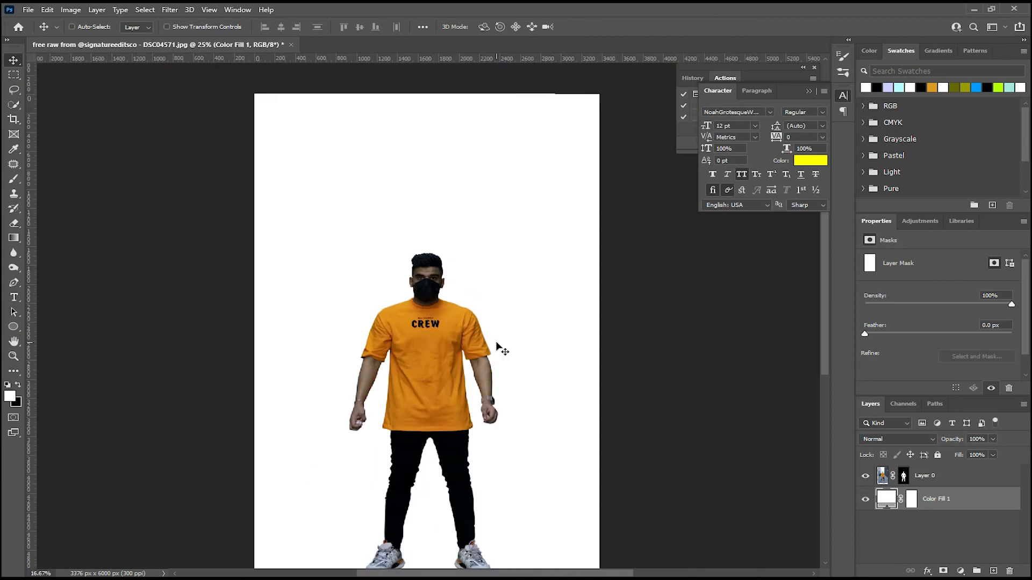
key(ctrl+minus)
key(ctrl+plus)
key(ctrl+plus)
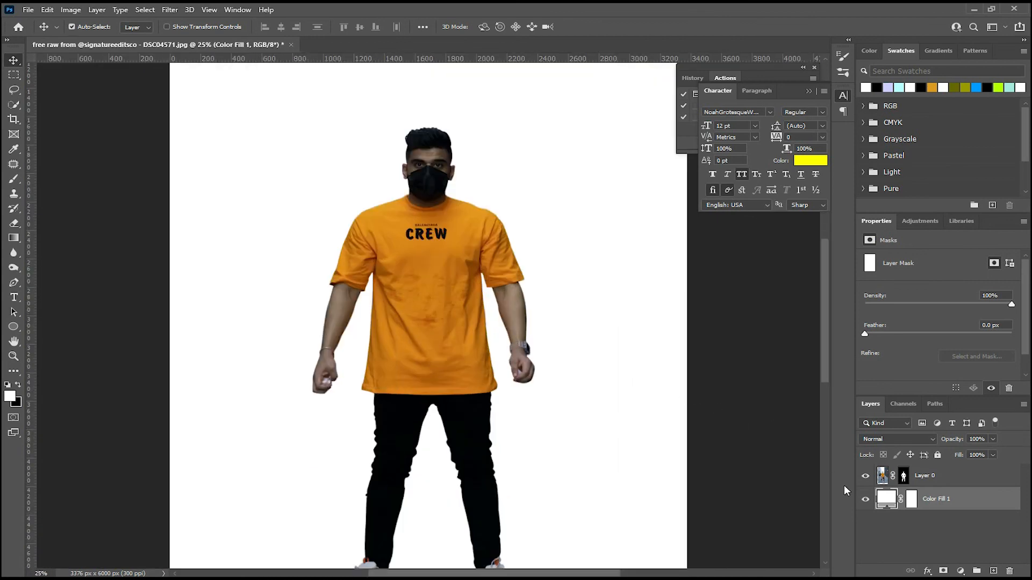
Hide the white fill layer to show the cut-out figure on transparency.
click(865, 502)
key(ctrl+minus)
key(ctrl+minus)
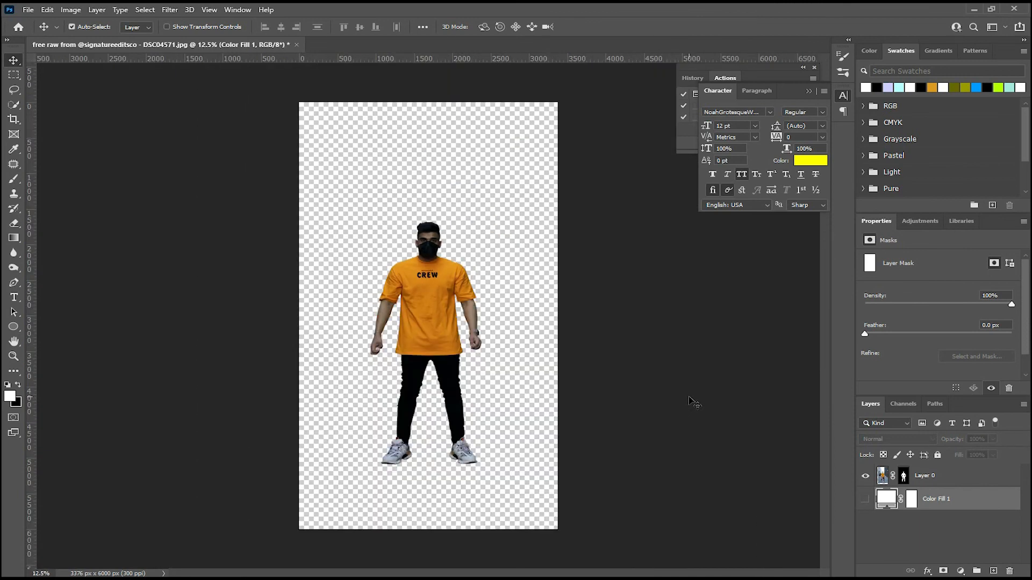